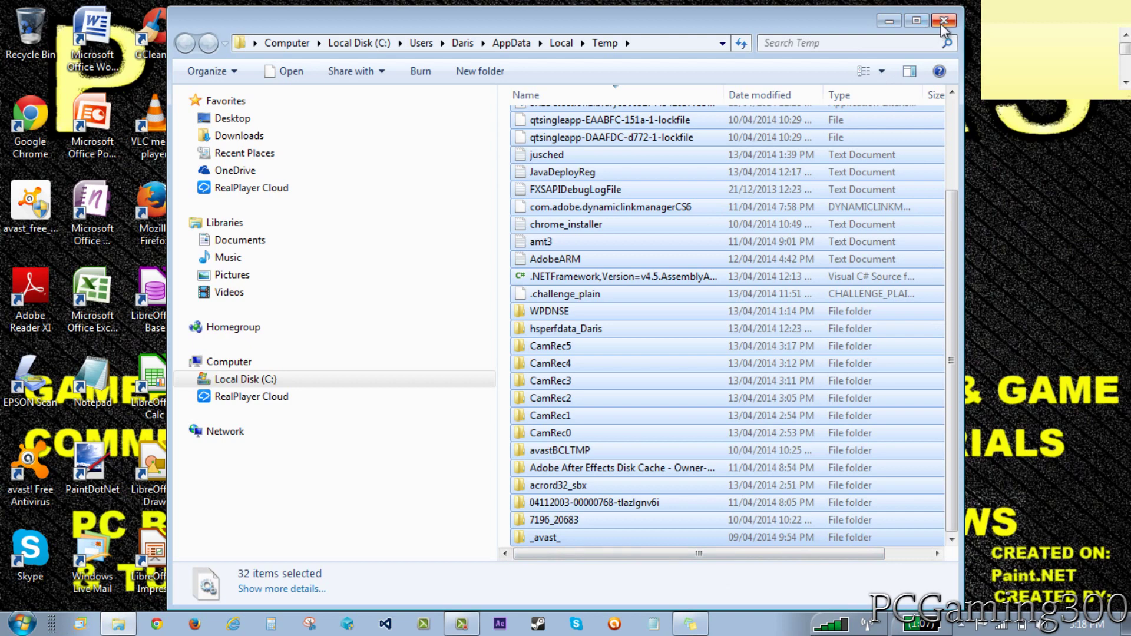
Close the Temp folder and look through the basic and high contrast themes in the desktop's Personalization settings.
left_click(942, 21)
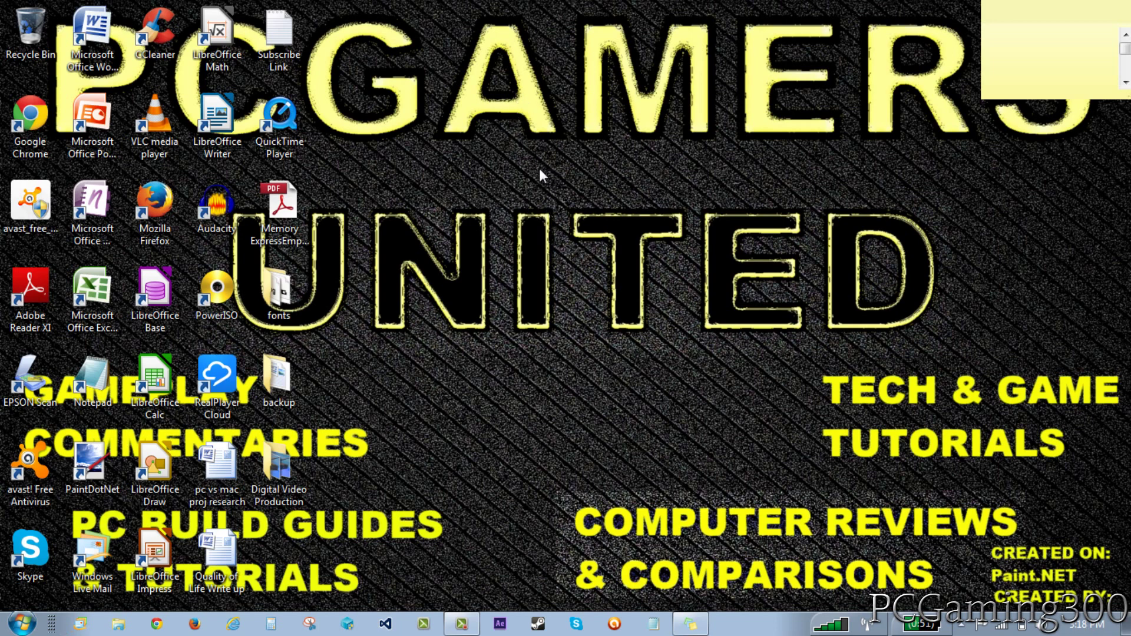
right_click(664, 290)
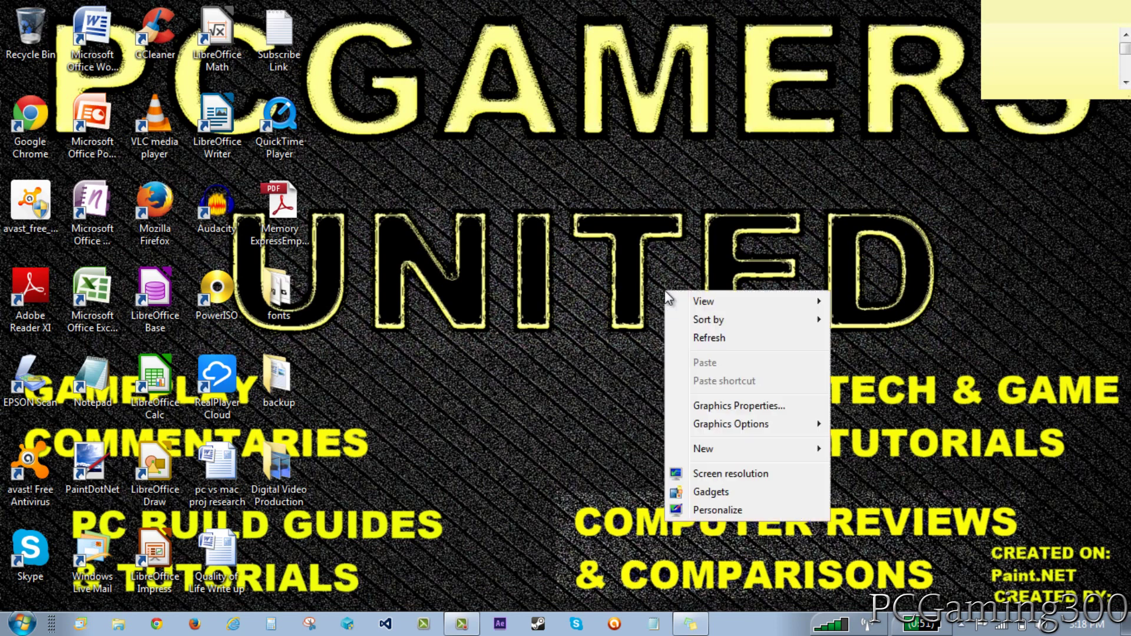
left_click(708, 515)
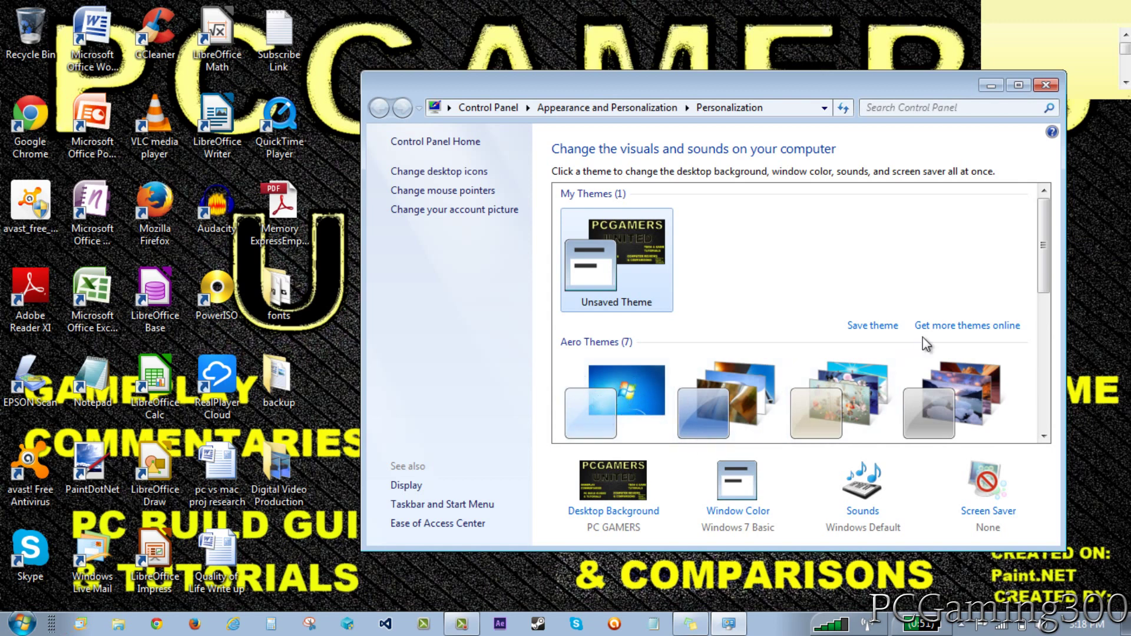
left_click_drag(1048, 245, 1080, 370)
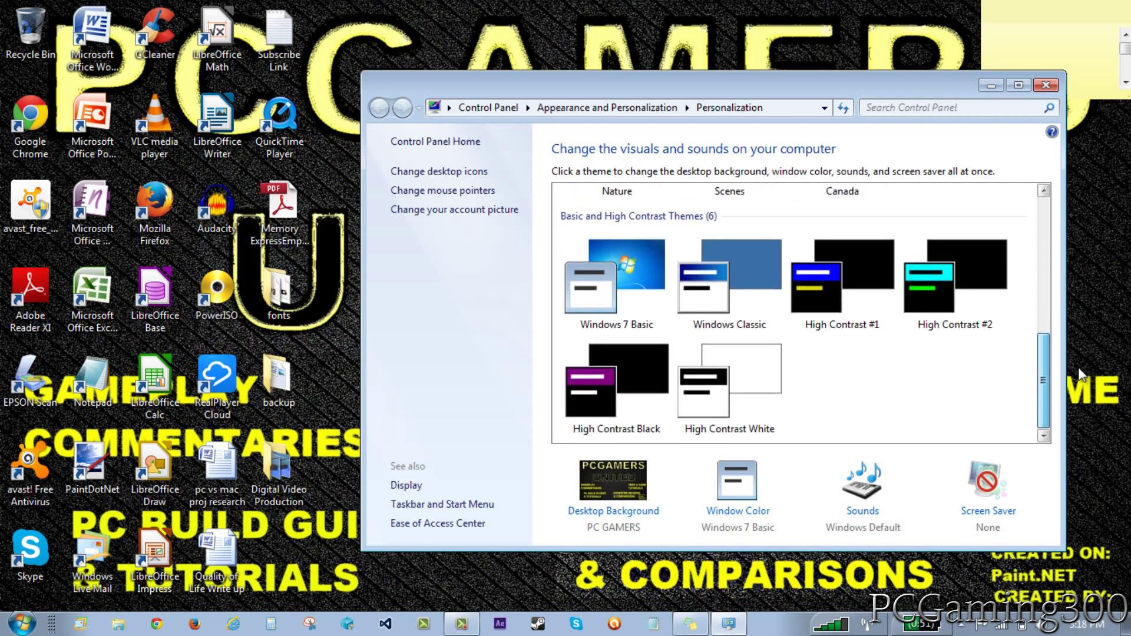
left_click(1046, 84)
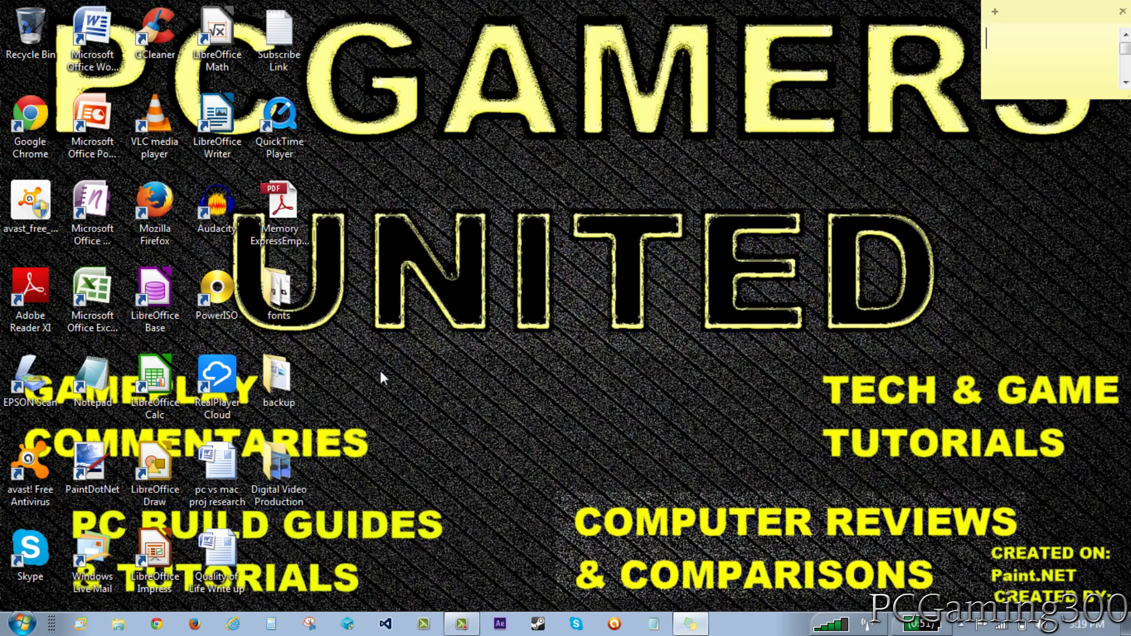
Hide all desktop icons and show them again.
right_click(525, 198)
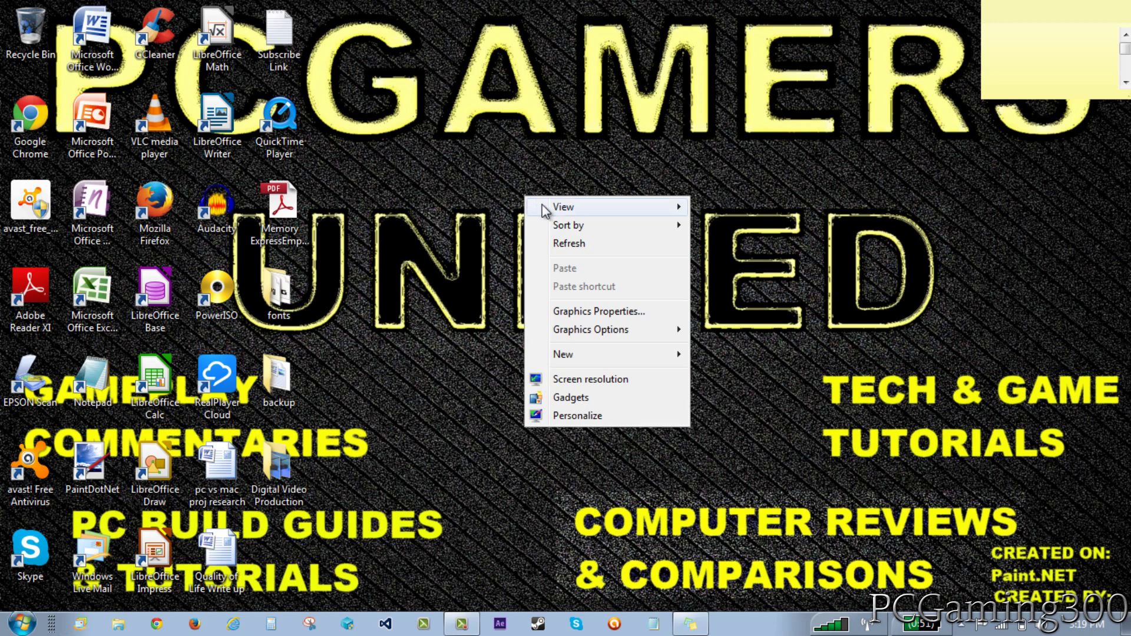
mouse_move(583, 208)
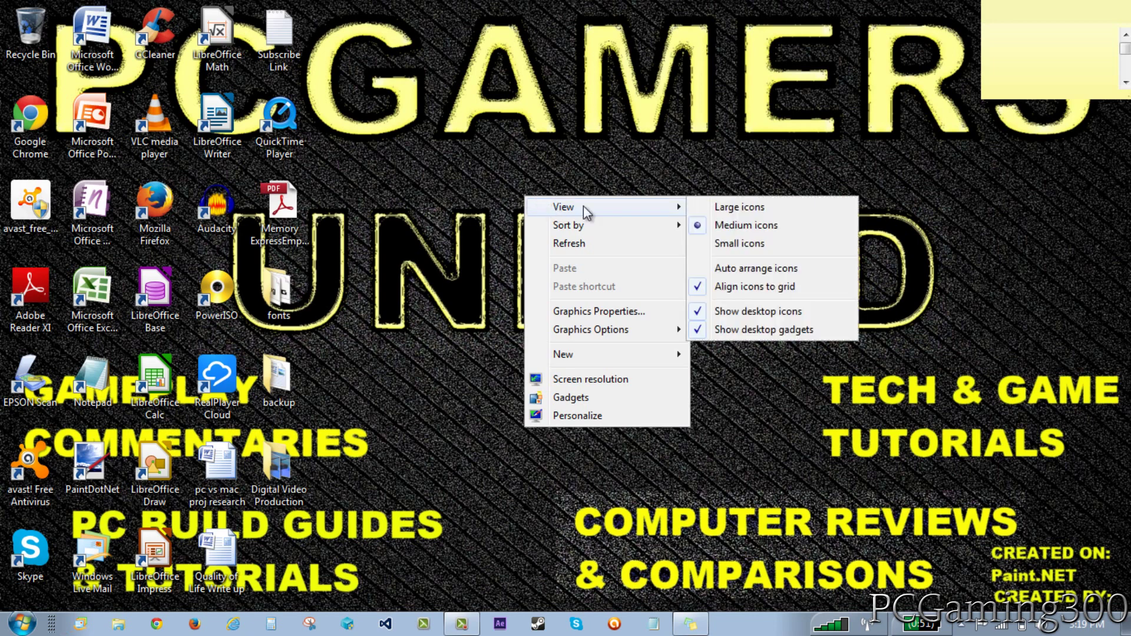
left_click(754, 312)
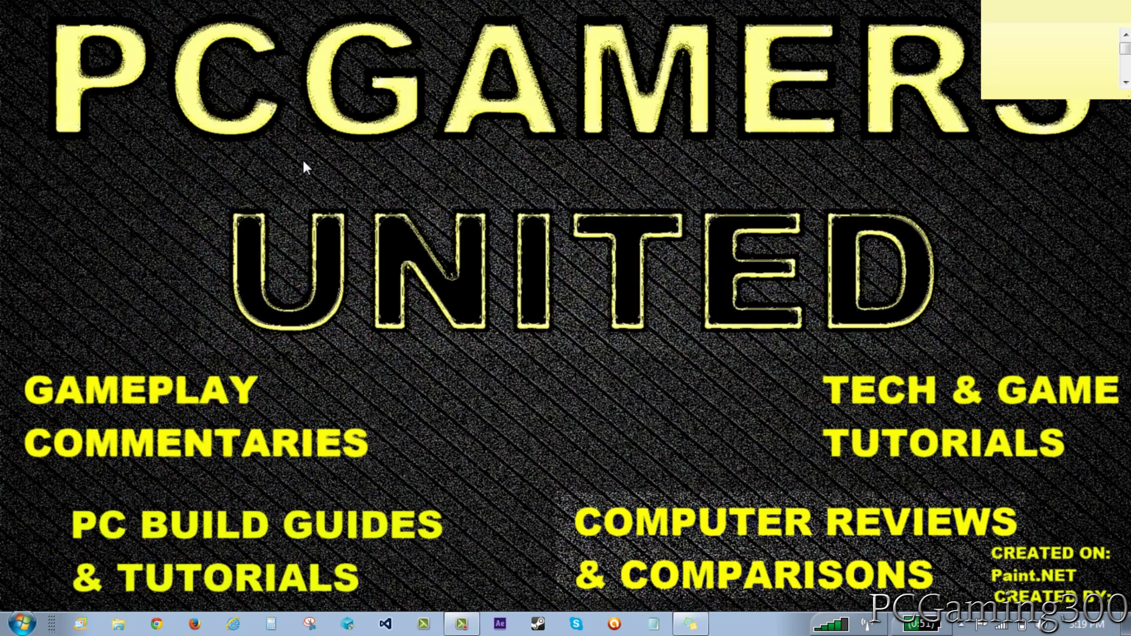
right_click(543, 201)
mouse_move(655, 216)
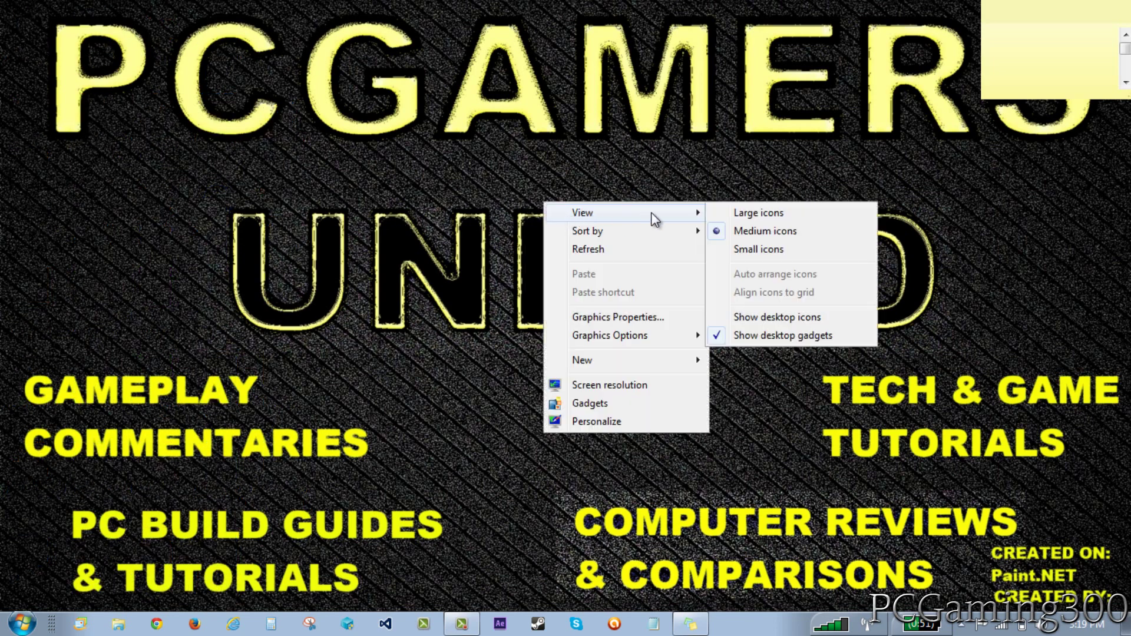
left_click(797, 322)
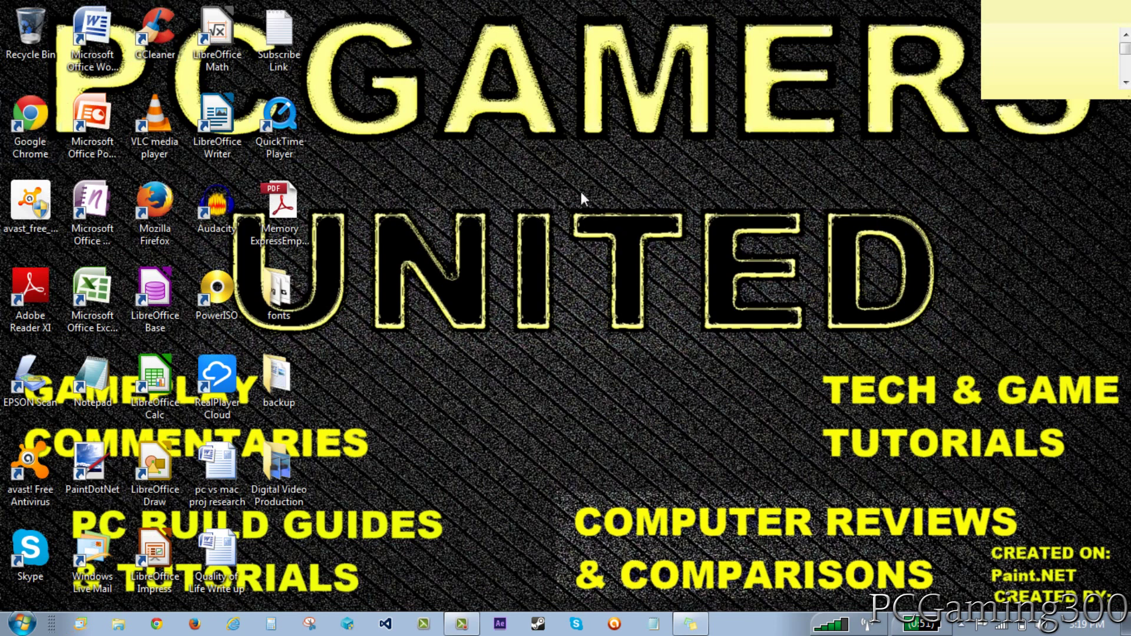
Try a screen resolution of 800 × 600 and return it to 1366 × 768, closing the display settings without applying.
right_click(606, 221)
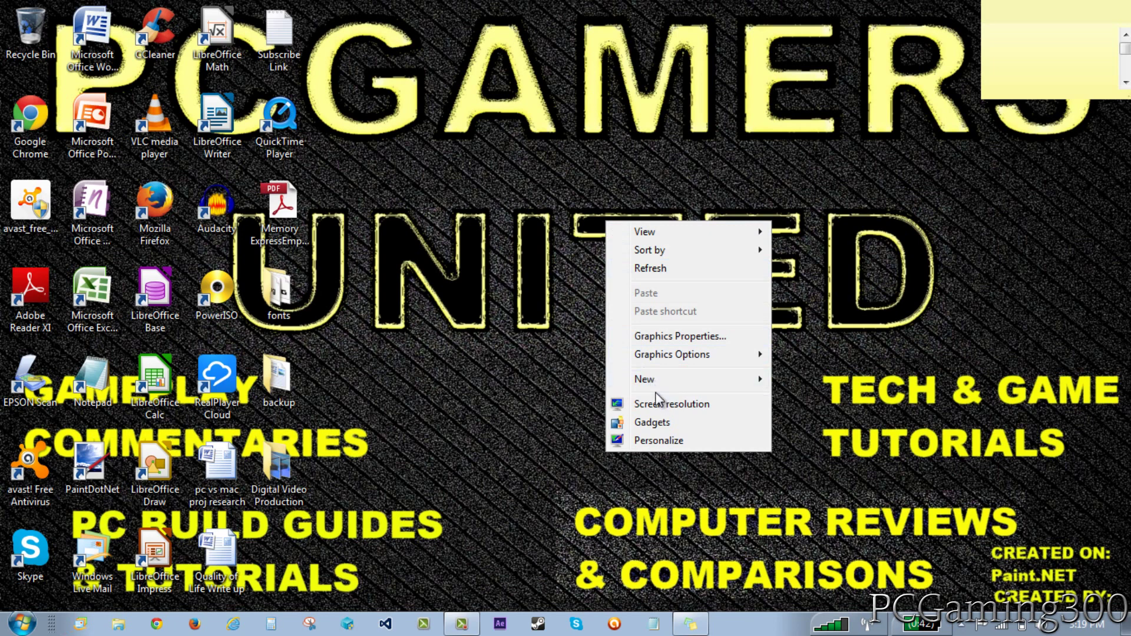
left_click(628, 404)
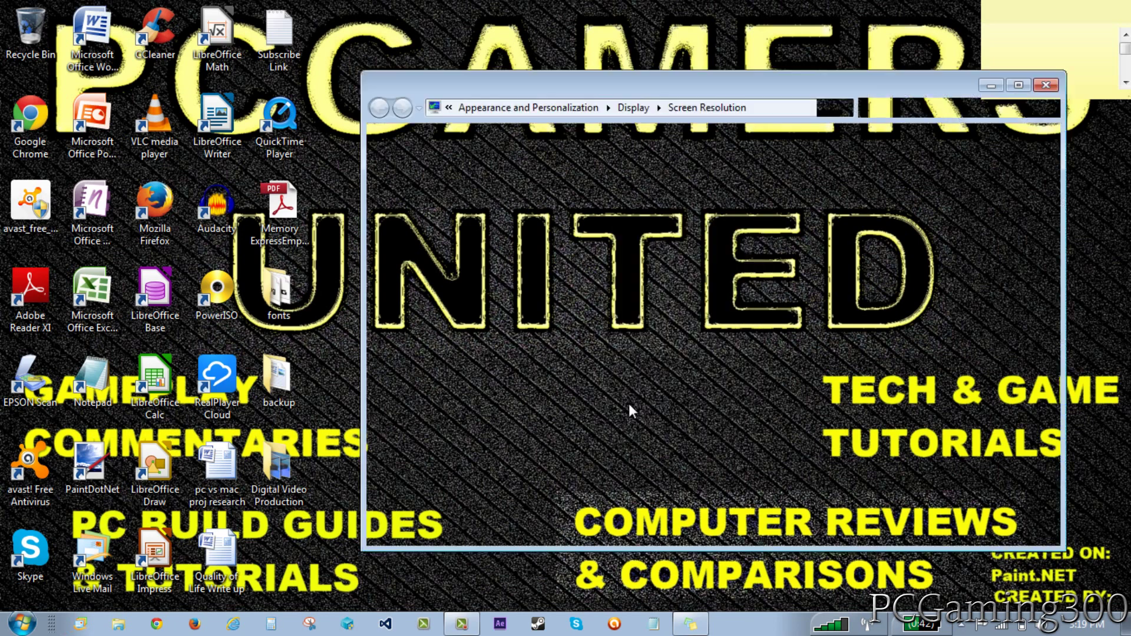
left_click(635, 316)
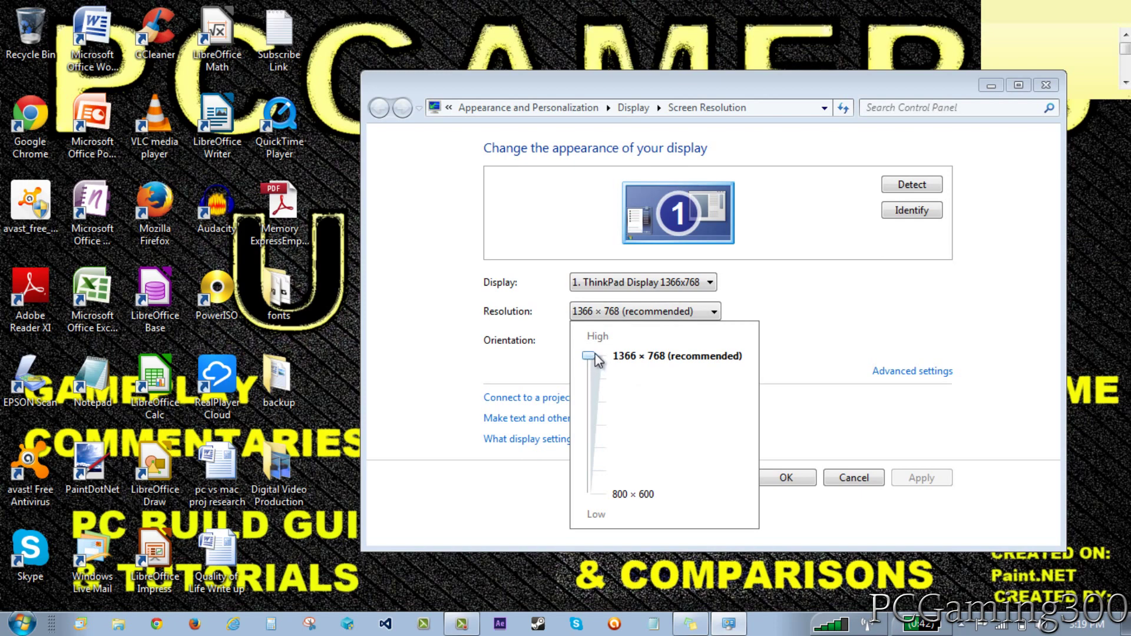
left_click_drag(595, 356, 597, 508)
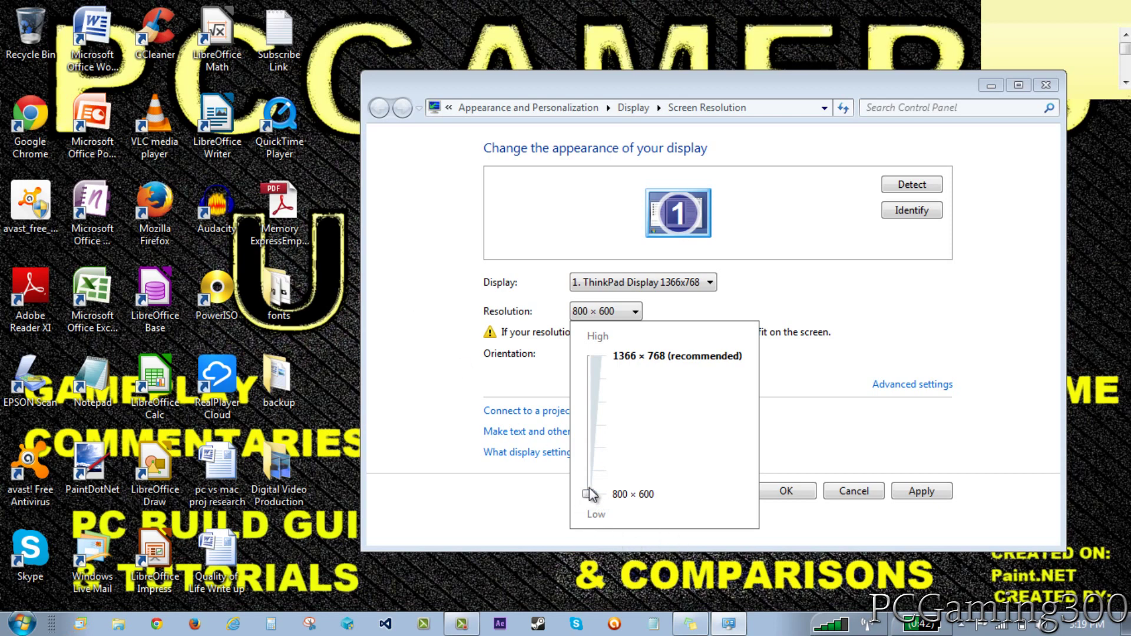
left_click_drag(590, 496, 591, 360)
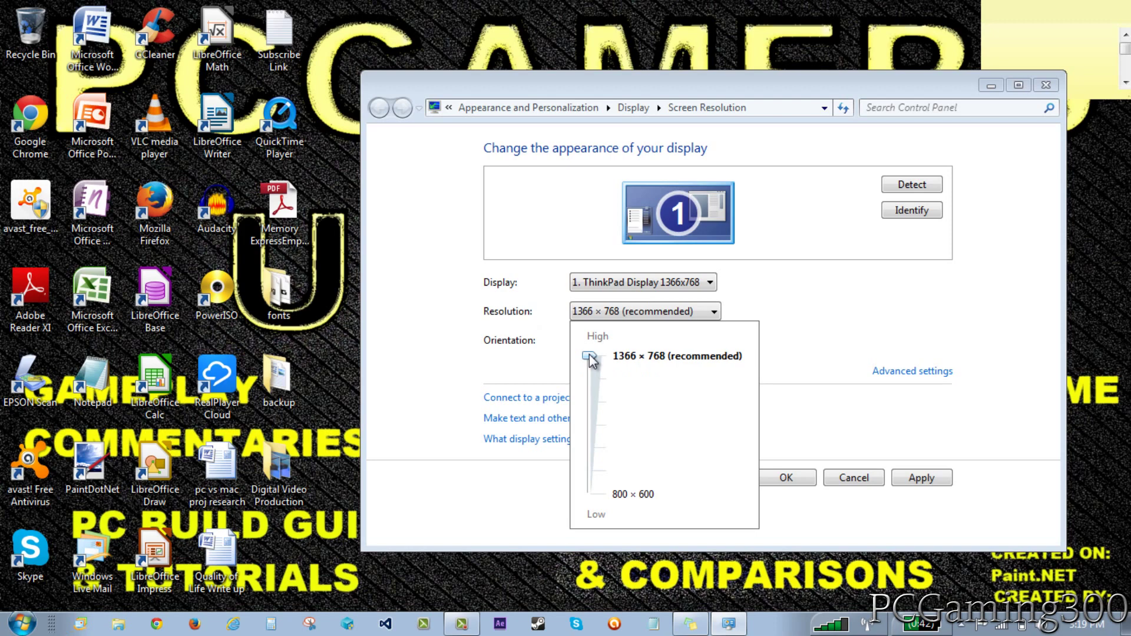
left_click(845, 421)
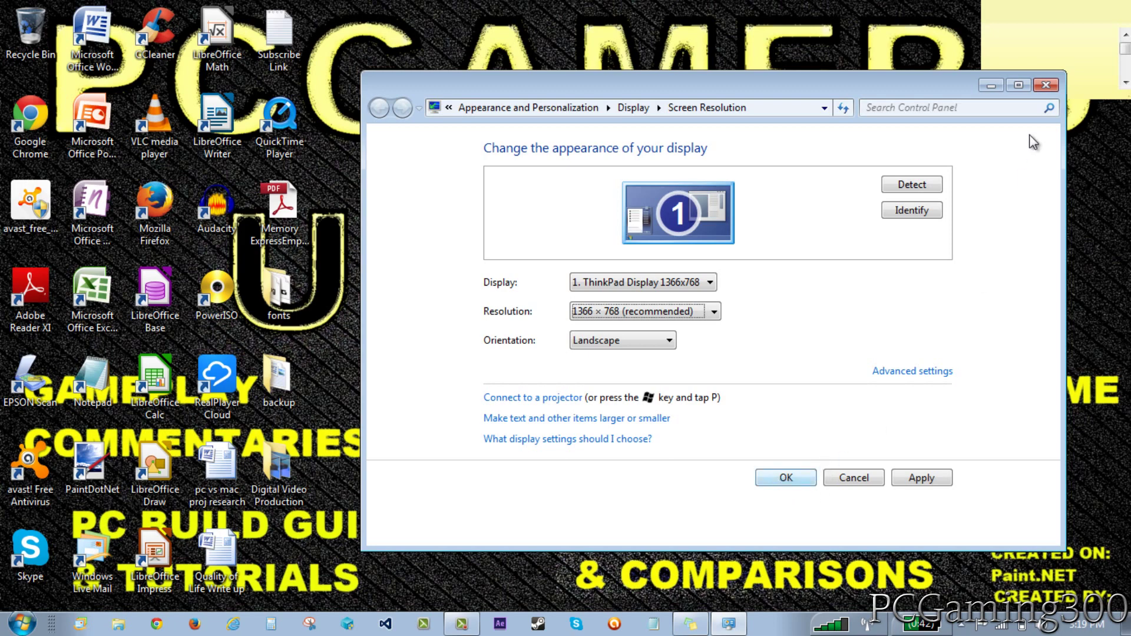
left_click(1047, 86)
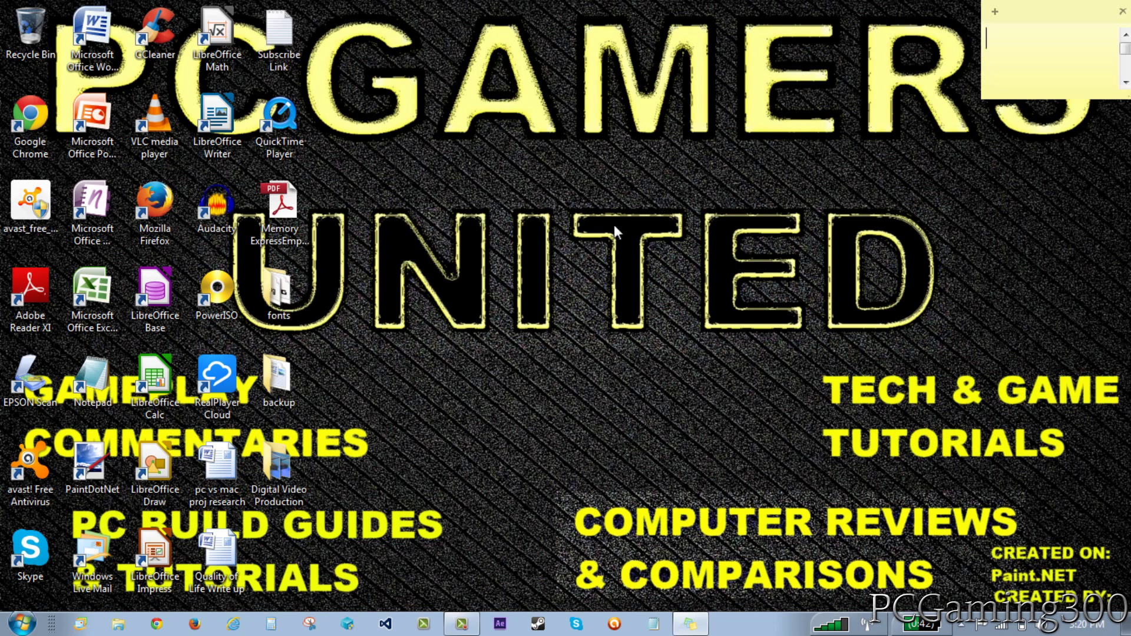
Open the properties of Local Disk (C:) from the Computer folder.
left_click(118, 625)
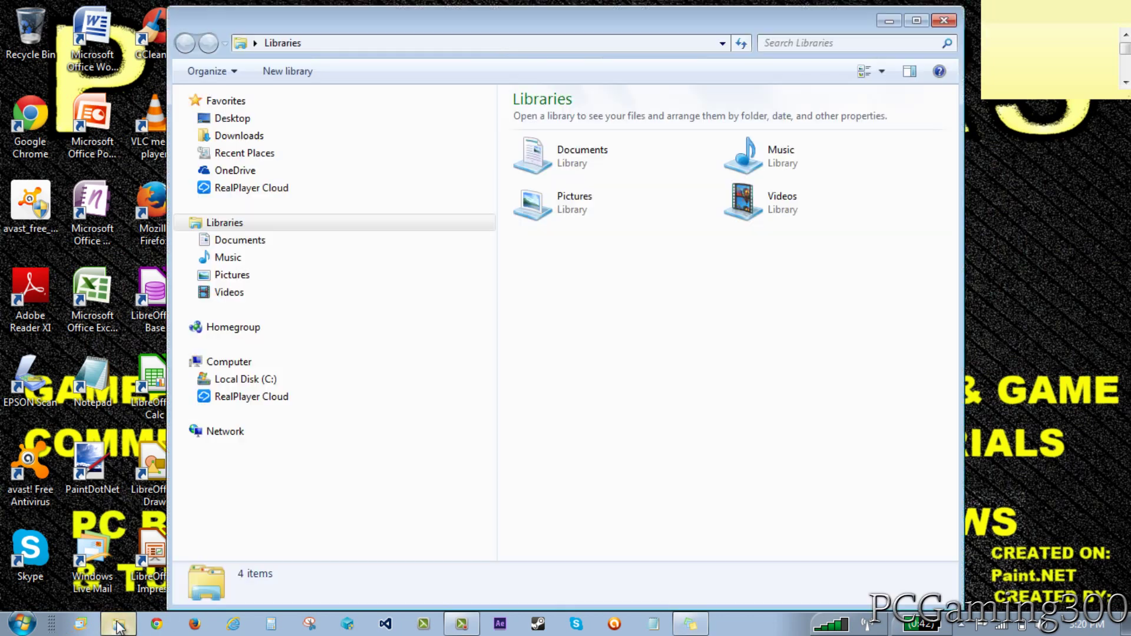
left_click(221, 364)
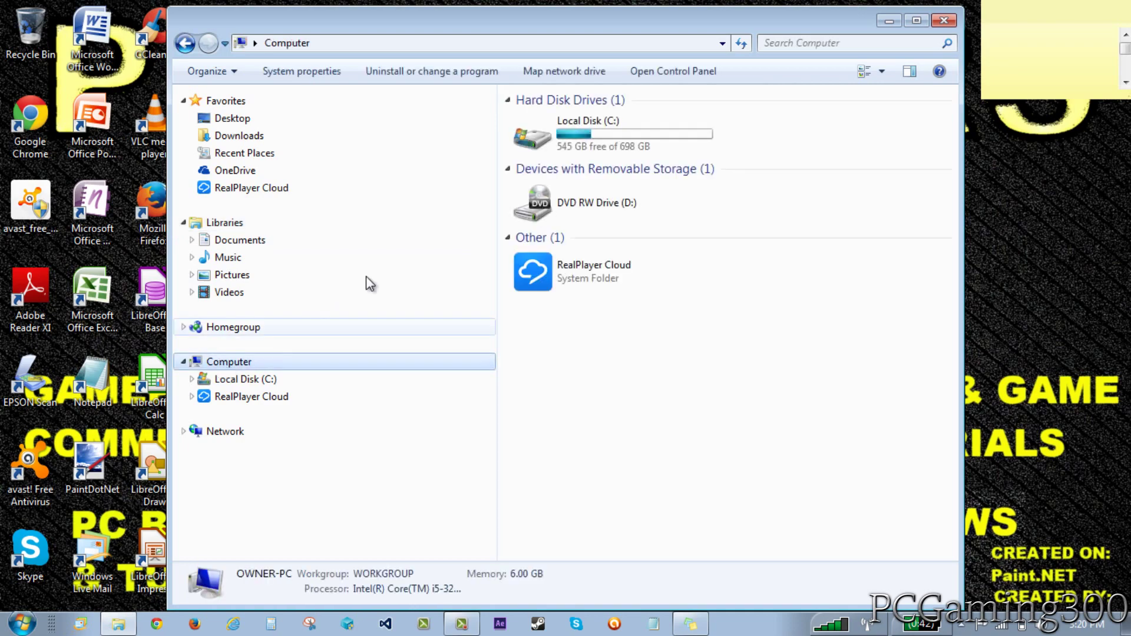
left_click(616, 135)
right_click(615, 128)
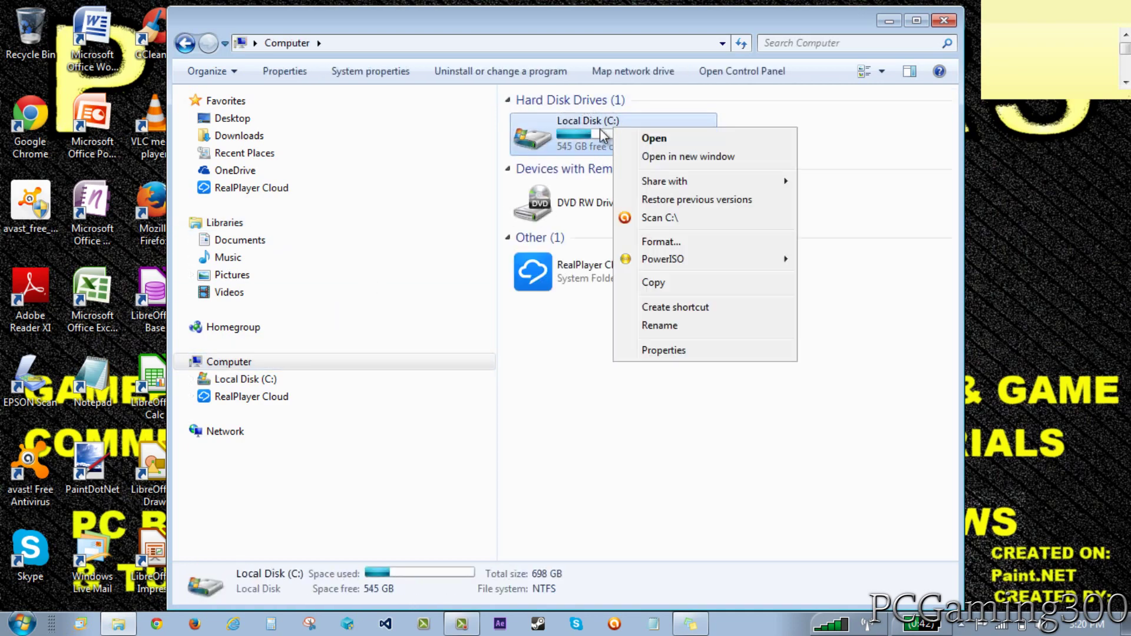
left_click(673, 352)
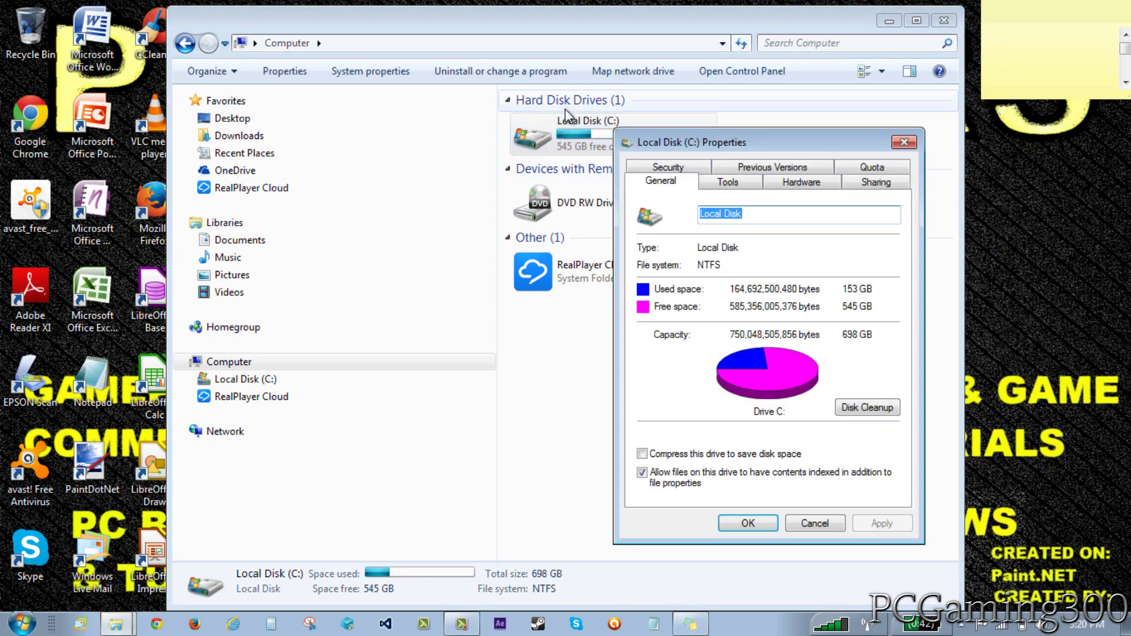
Review the Disk Cleanup file categories for drive C: without deleting anything, and look at the drive's error-checking and defragmentation tools.
left_click(884, 410)
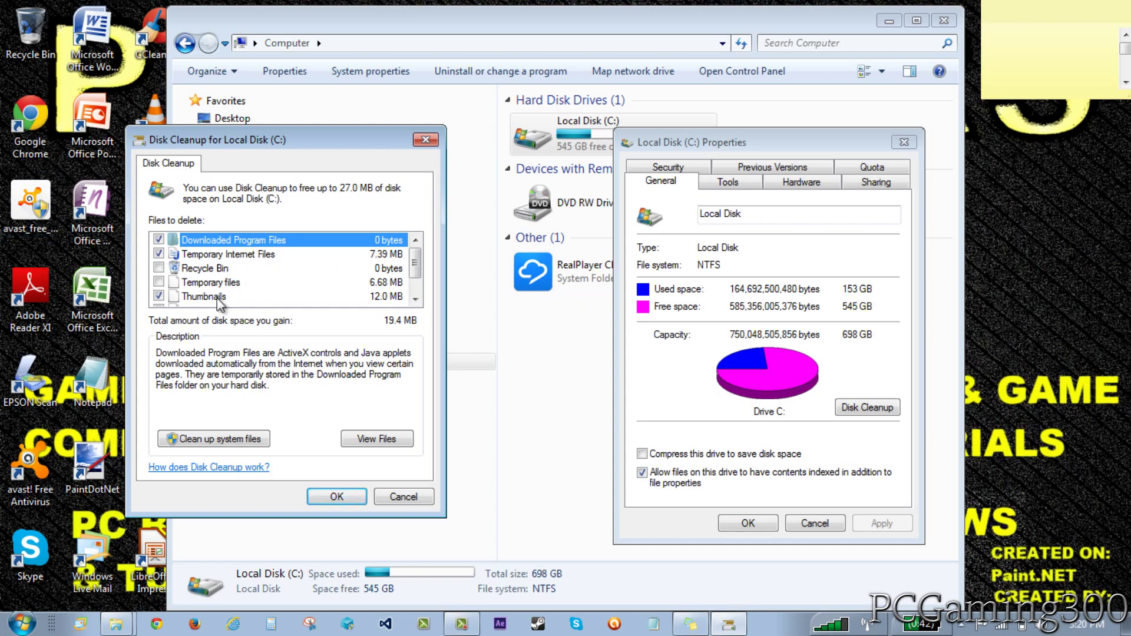
scroll(217, 298, "down", 1)
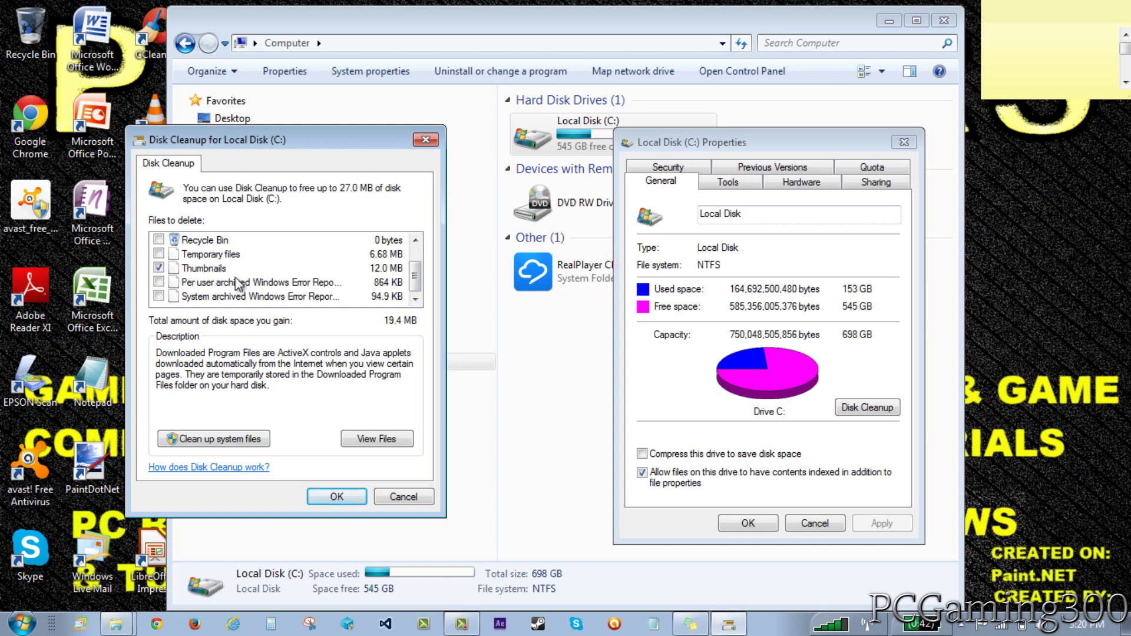
left_click(405, 497)
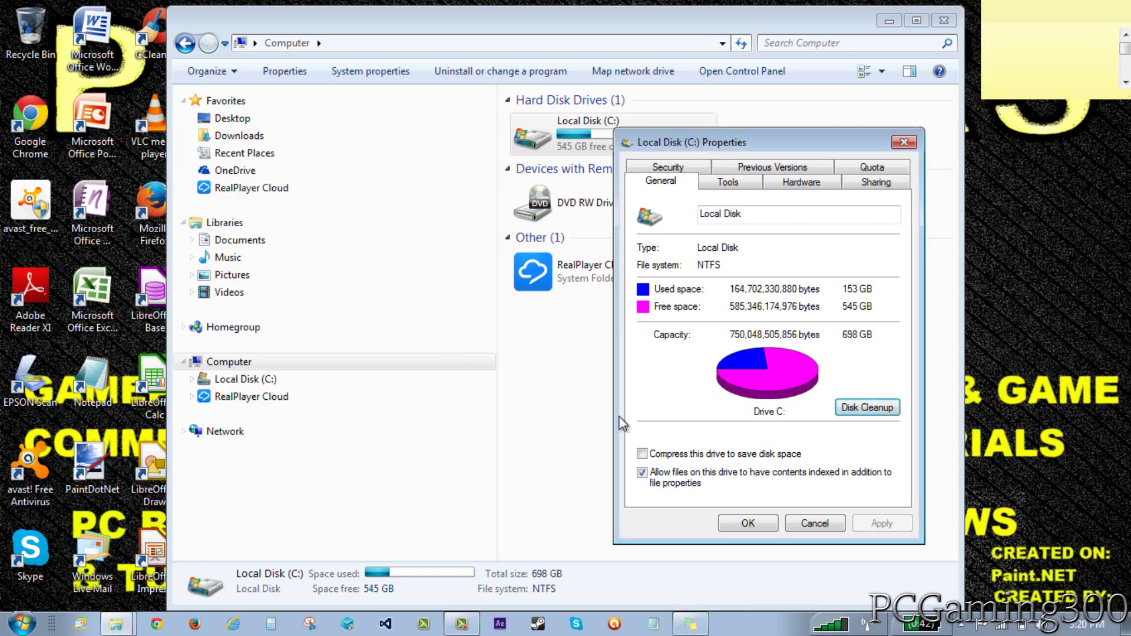
left_click(740, 177)
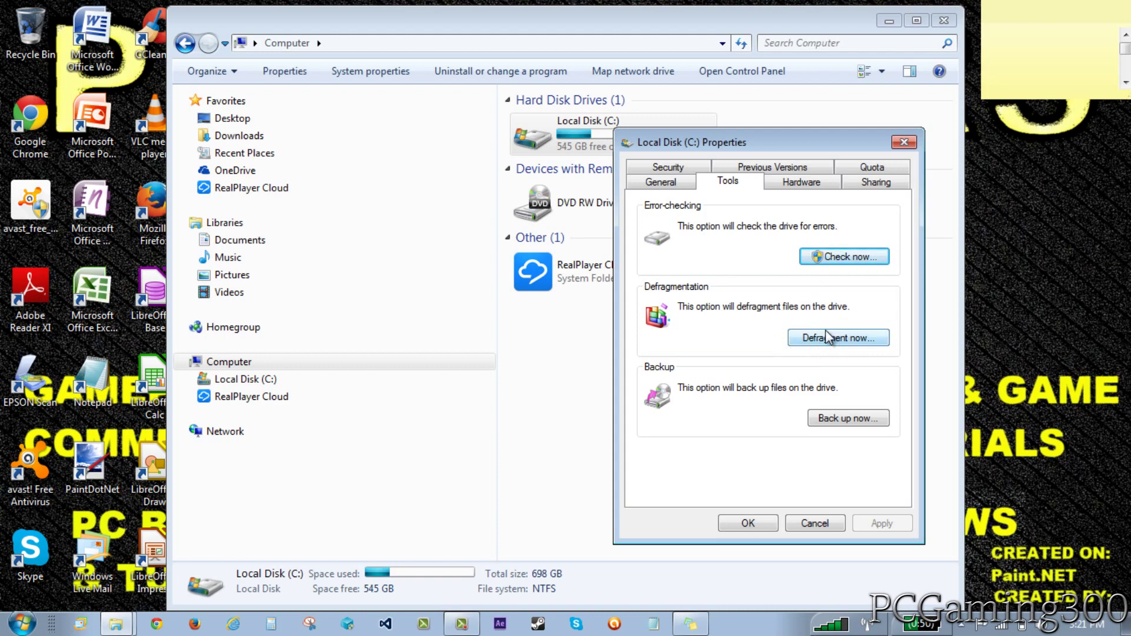
left_click(749, 523)
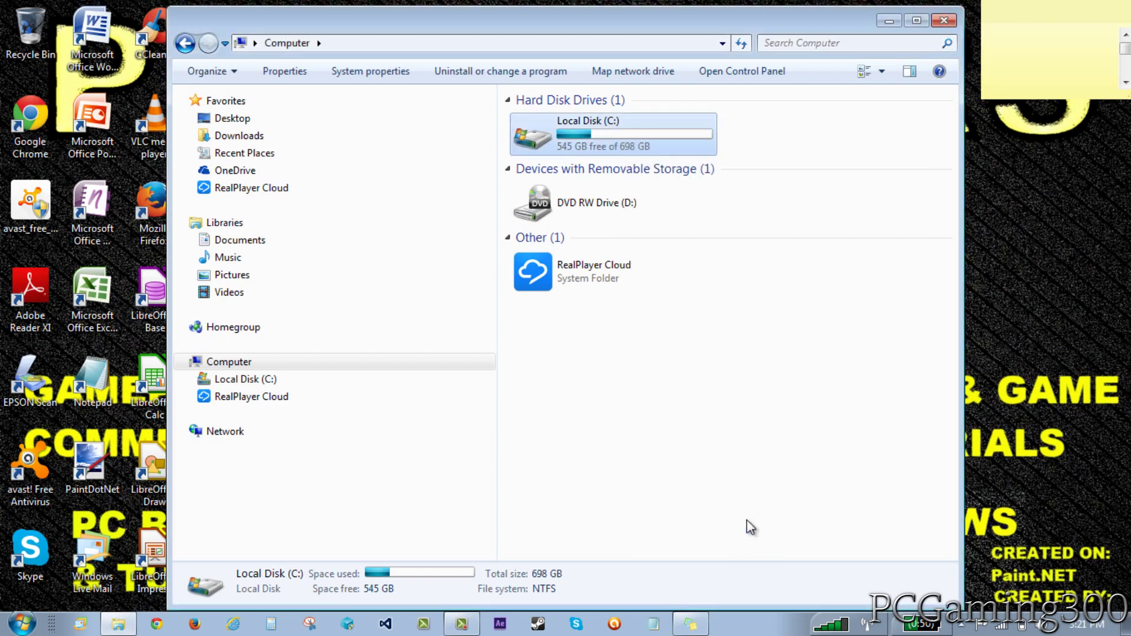
Open the list for uninstalling or changing programs, and briefly view the Control Panel's category overview.
left_click(500, 72)
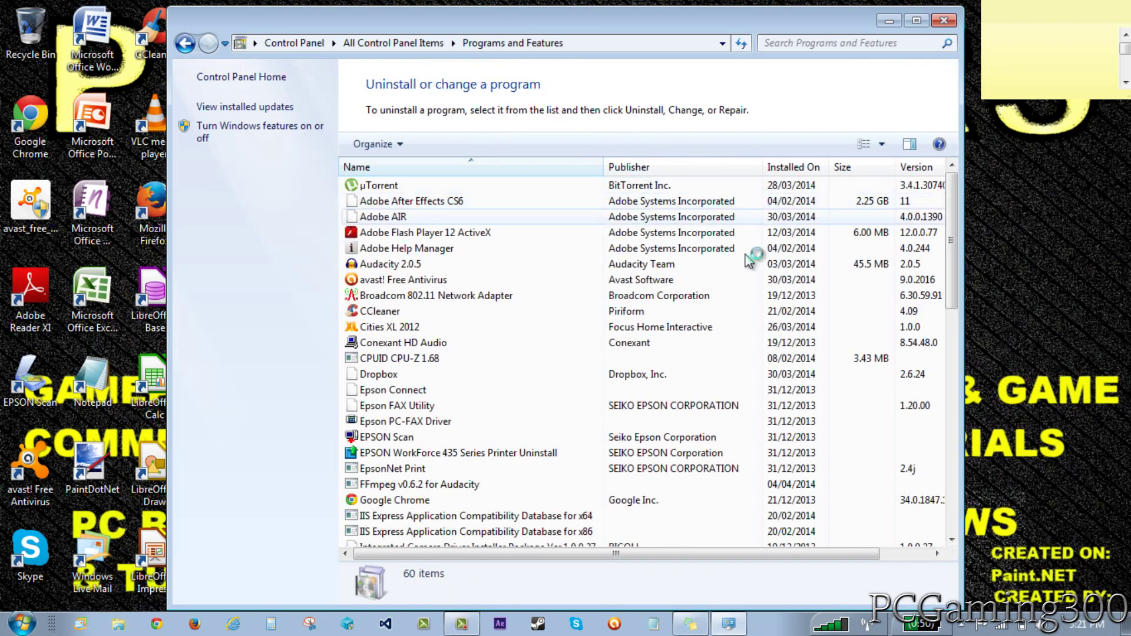
key("super")
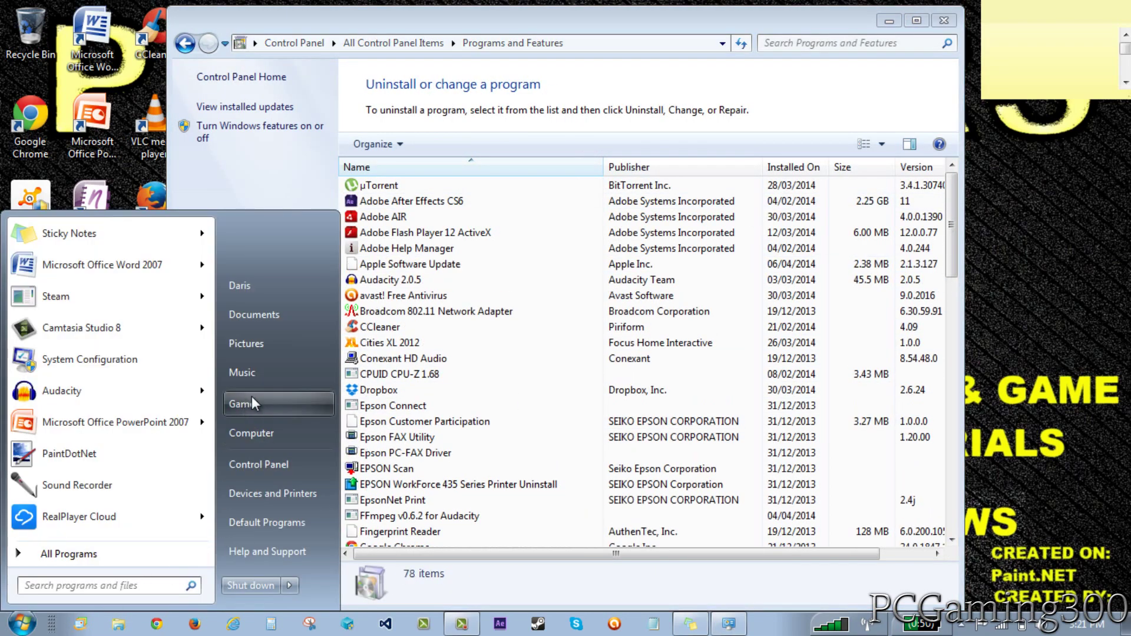
left_click(264, 463)
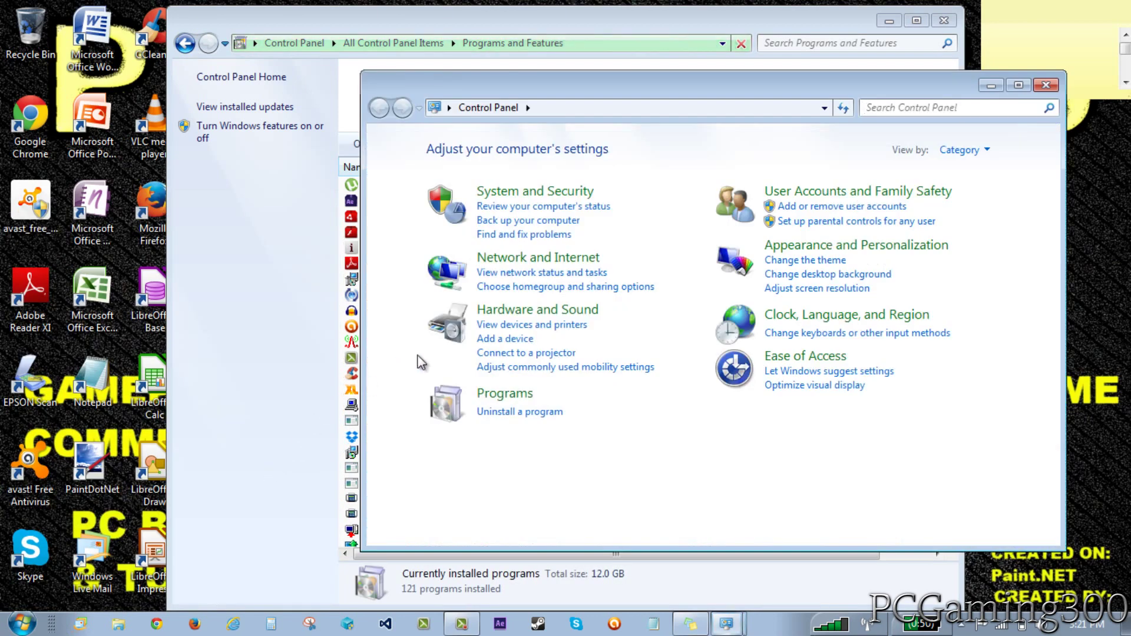
left_click(1047, 86)
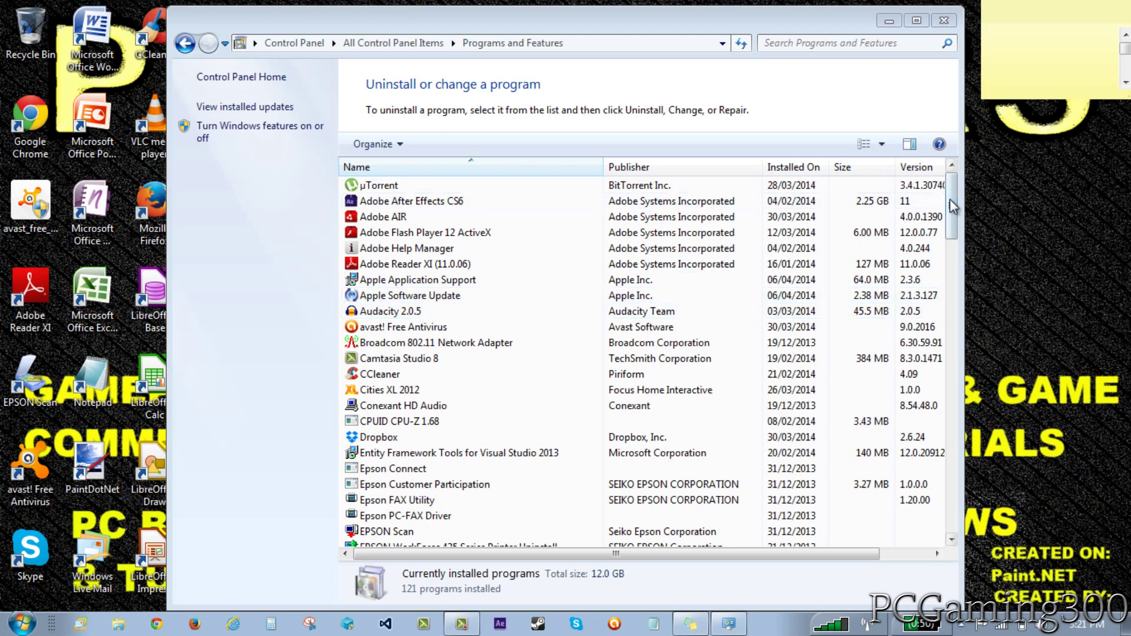
Examine the installed programs and their sizes for candidates to uninstall.
scroll(648, 310, "down", 1)
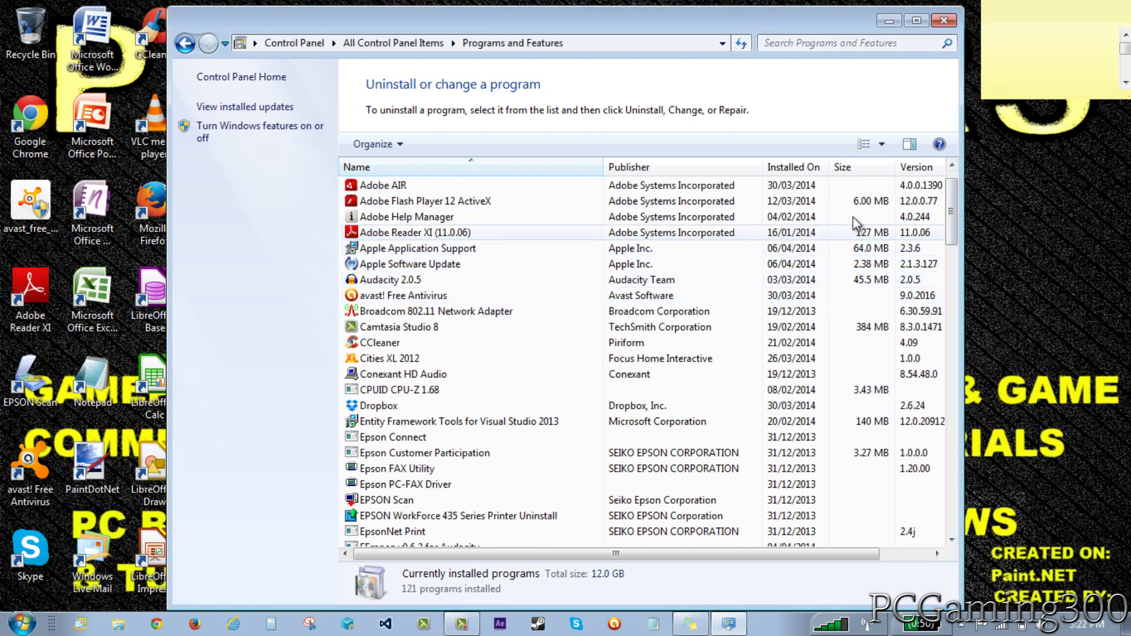
scroll(871, 202, "up", 1)
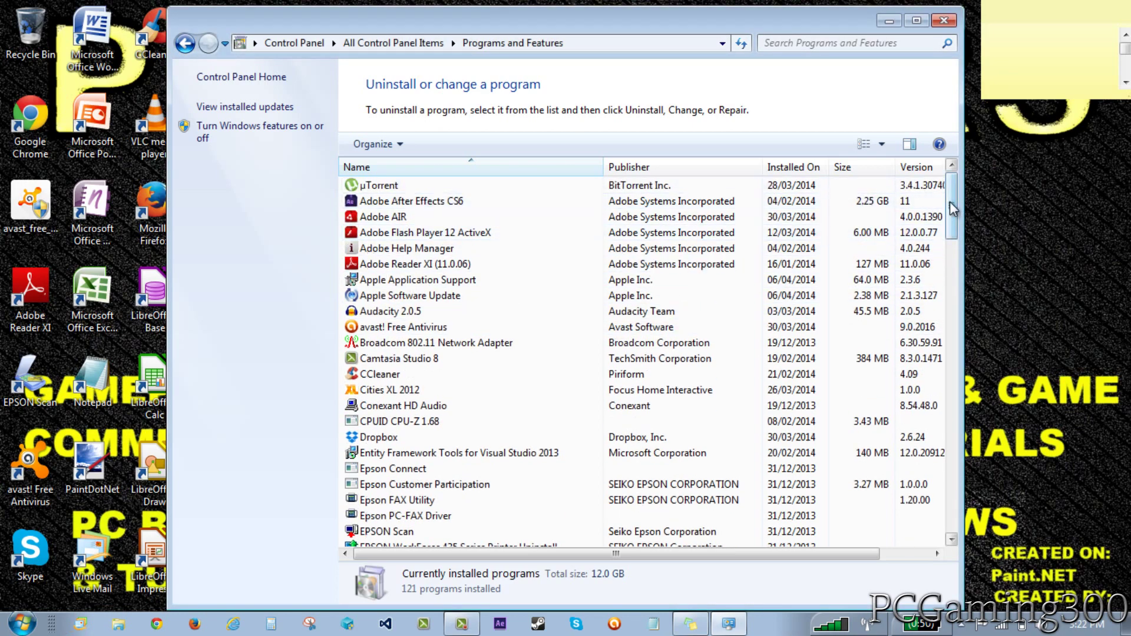
scroll(908, 211, "down", 1)
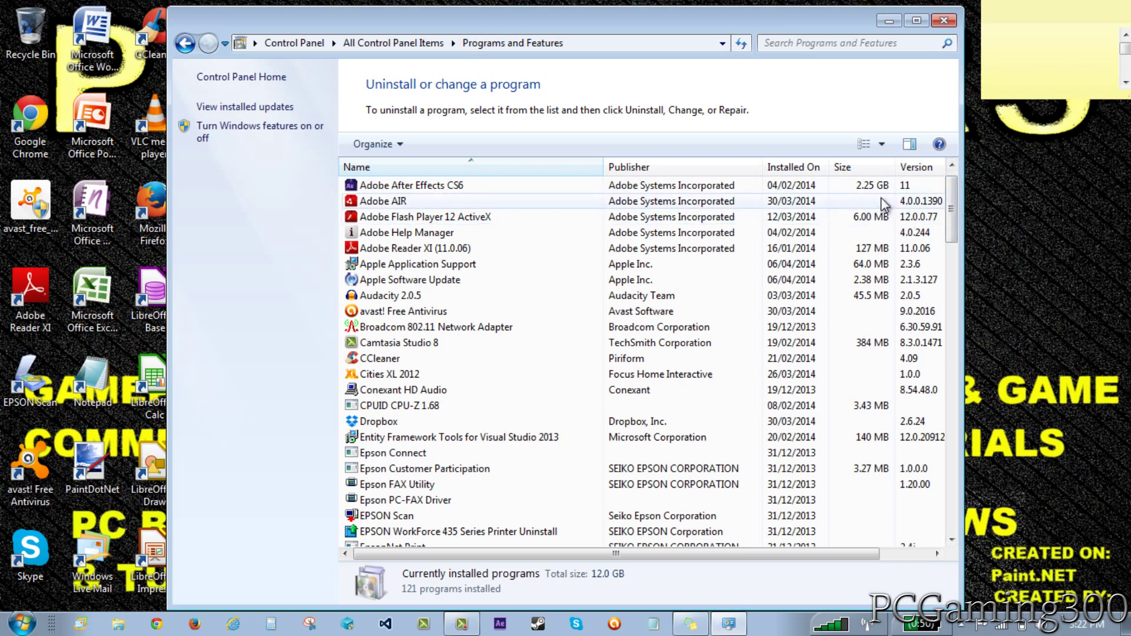
scroll(876, 211, "up", 1)
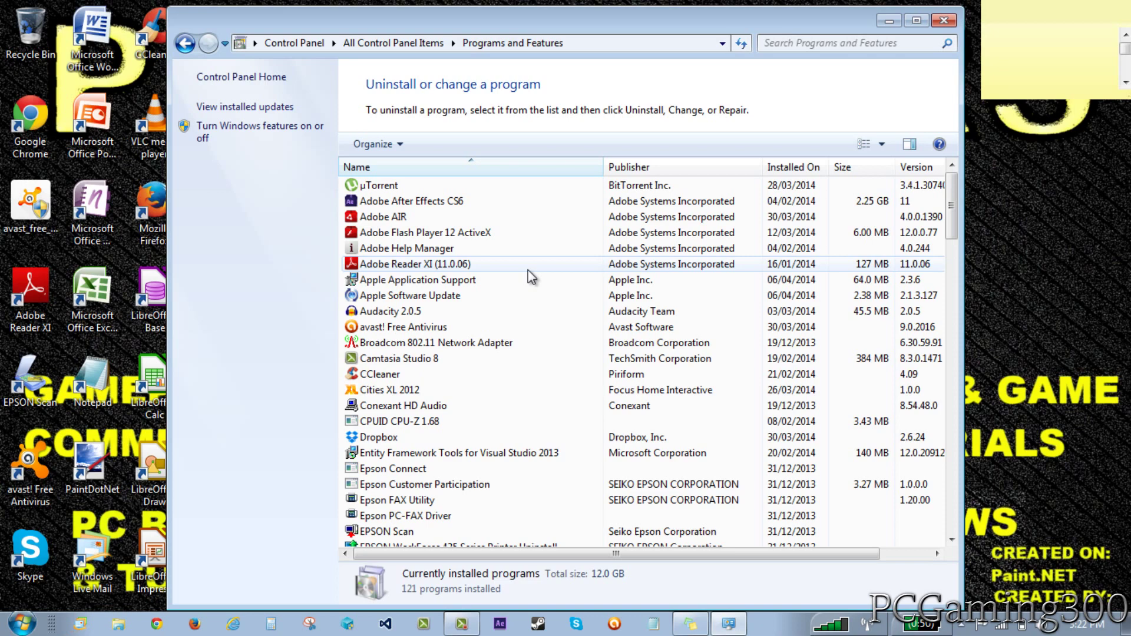
scroll(585, 388, "down", 5)
scroll(583, 381, "up", 5)
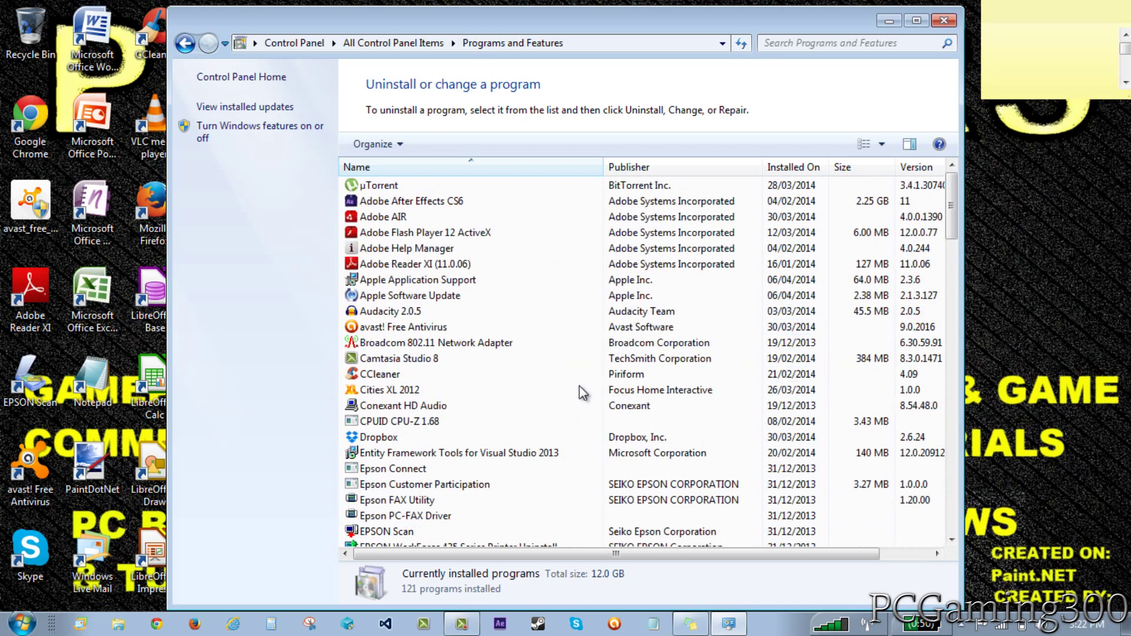
Look further through the installed programs as far as the Lenovo and McAfee entries, and close Programs and Features.
scroll(575, 392, "down", 3)
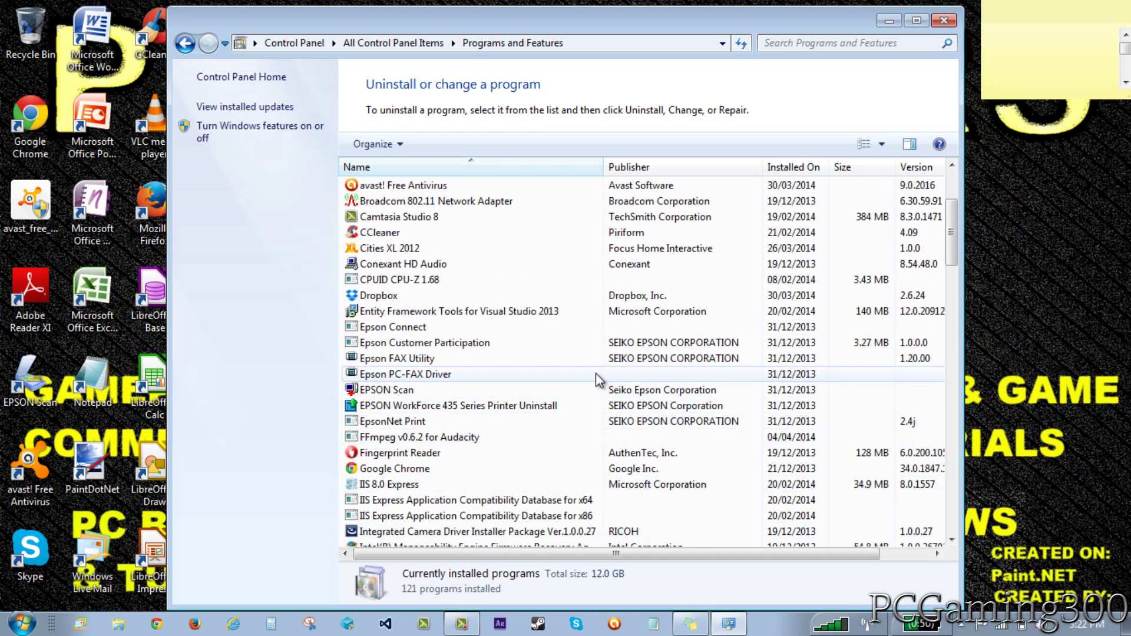
scroll(604, 383, "down", 3)
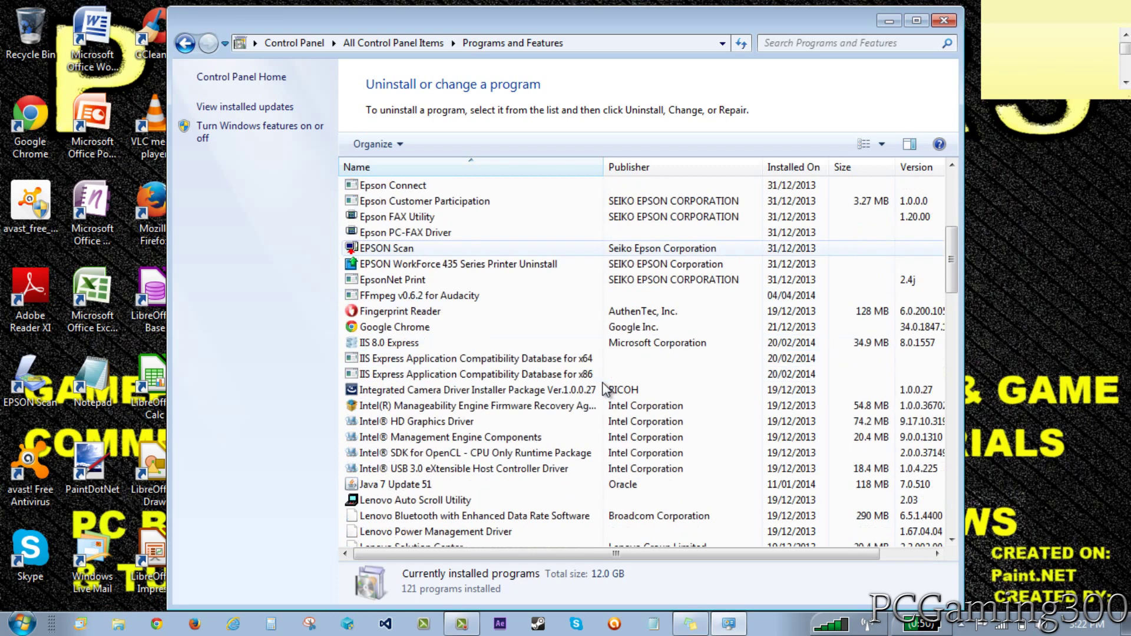
scroll(606, 389, "down", 2)
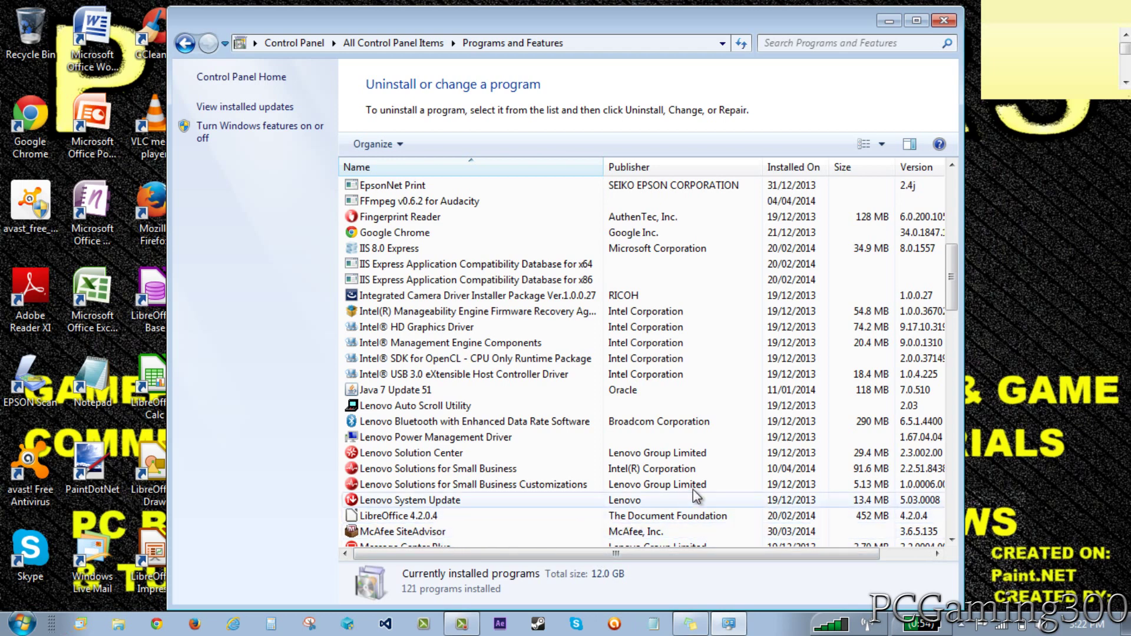
scroll(530, 501, "up", 9)
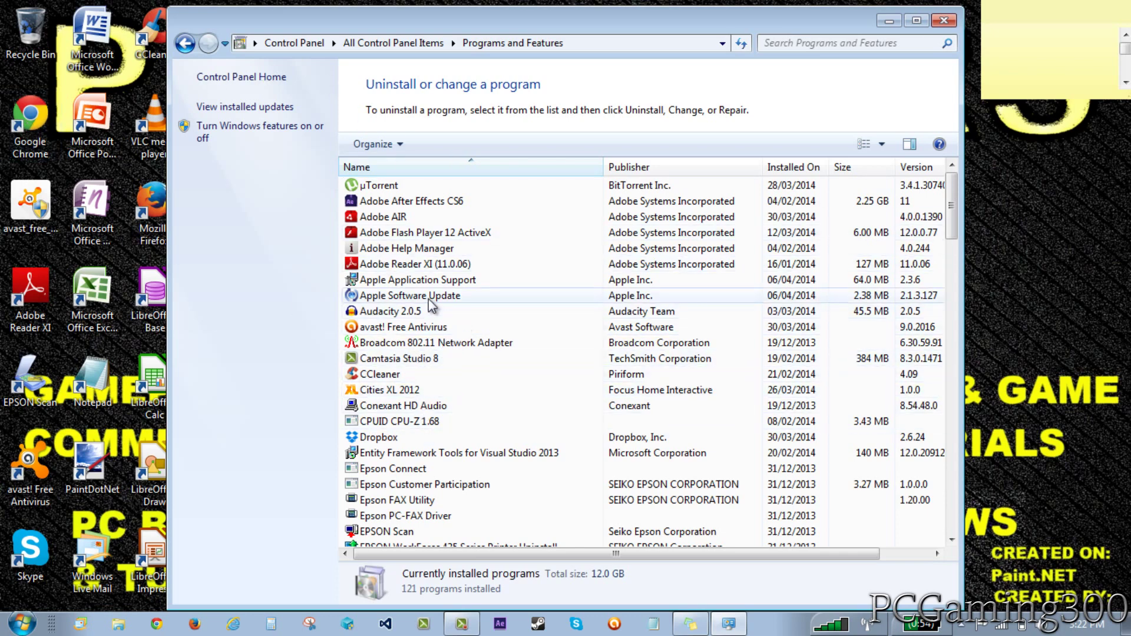
left_click(943, 21)
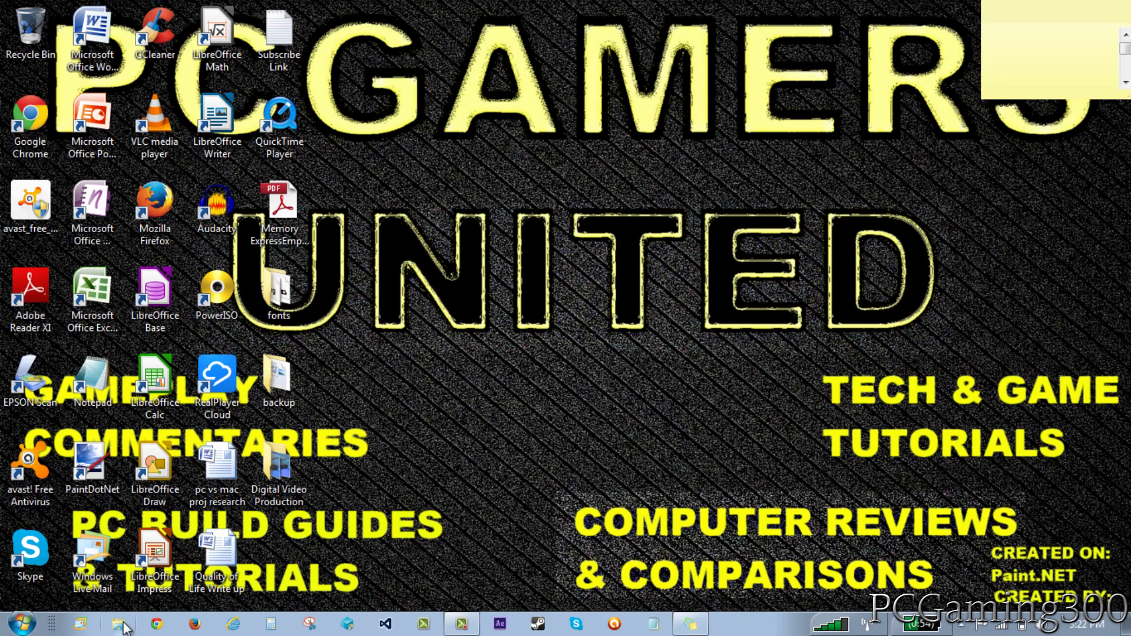
Open the properties of Computer from the Start menu to show the basic system information.
left_click(23, 623)
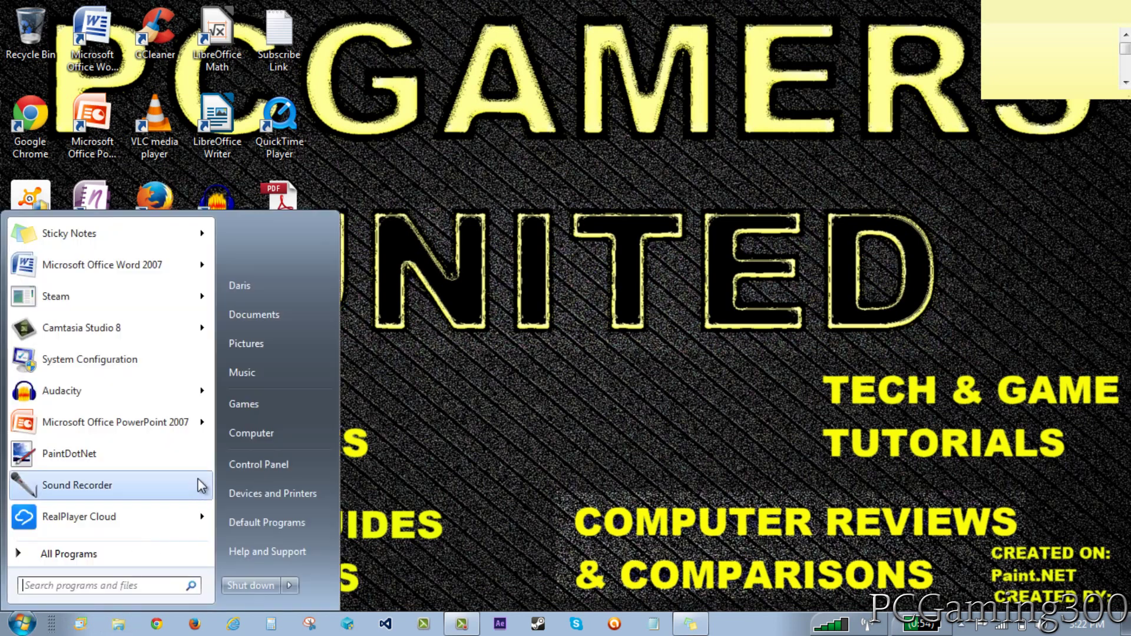
right_click(250, 433)
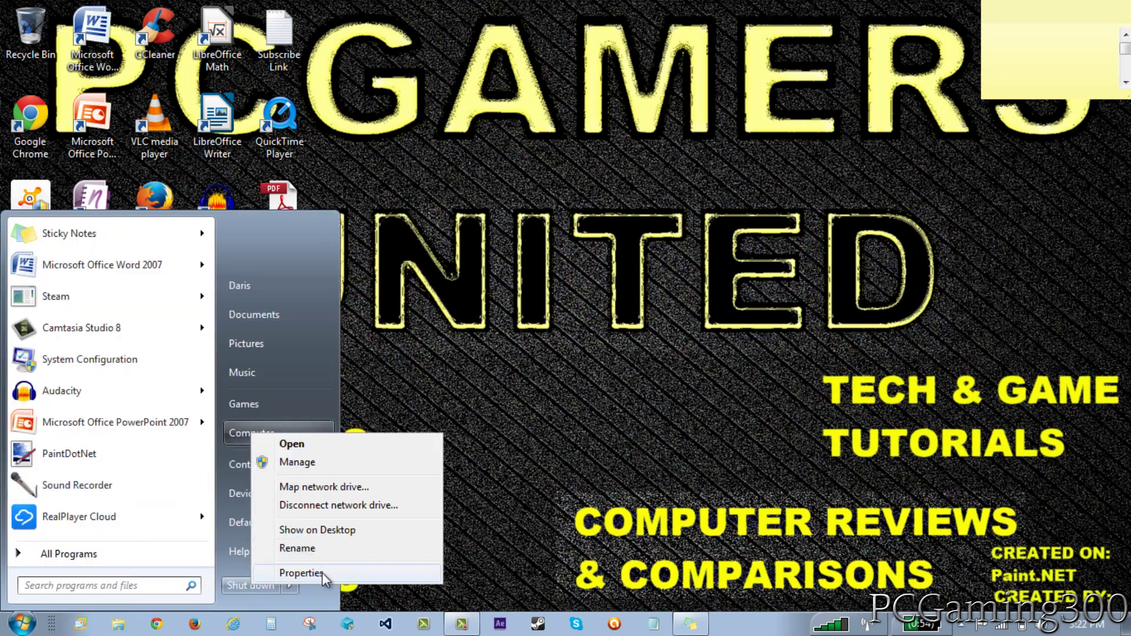
left_click(302, 573)
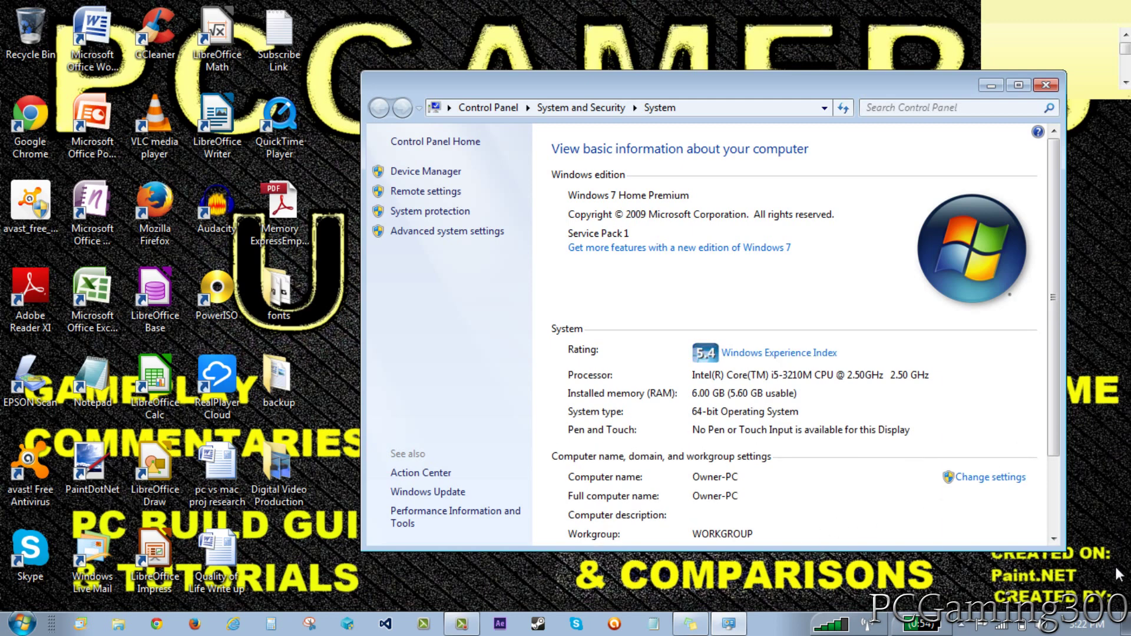
Show the alternative route to Computer's properties through the Libraries window, close that window, and reposition the System window.
left_click(112, 628)
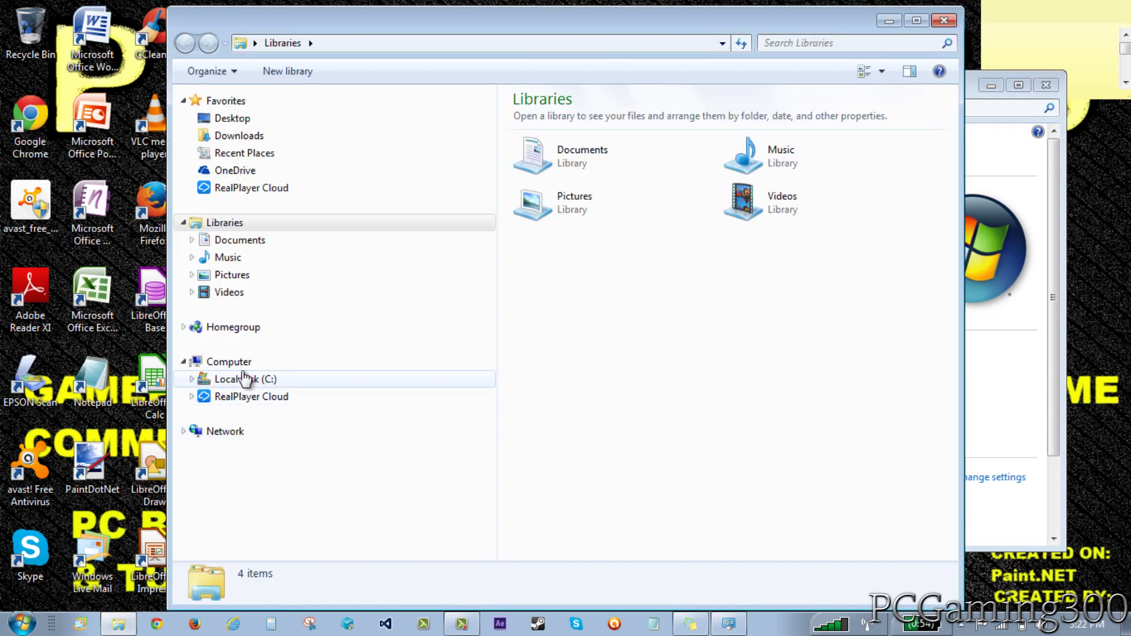
right_click(239, 369)
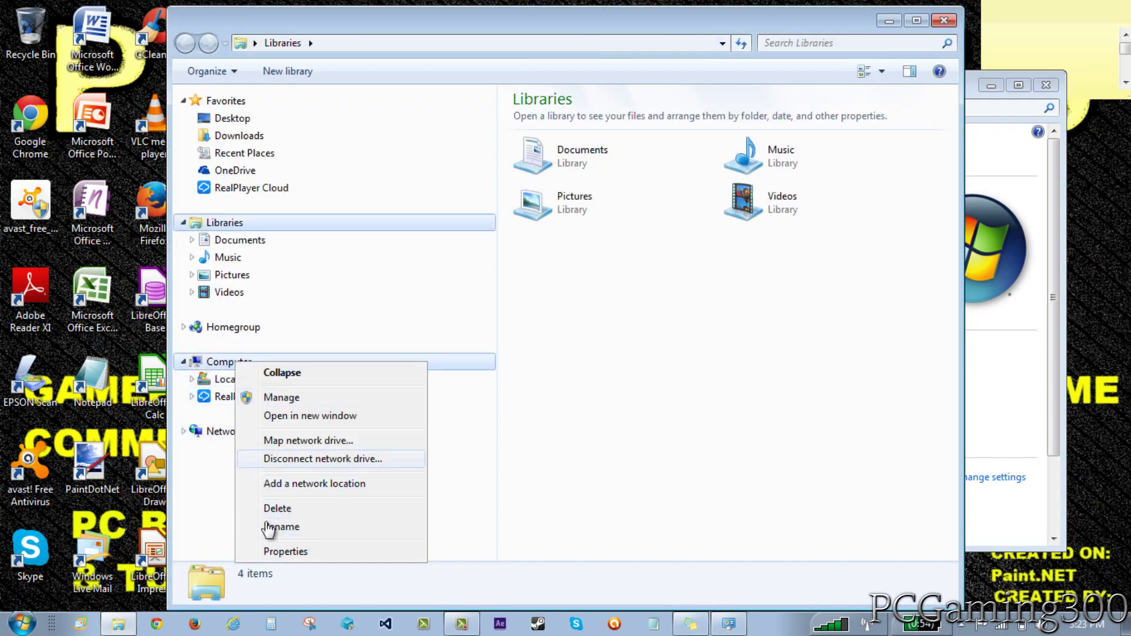
left_click(286, 551)
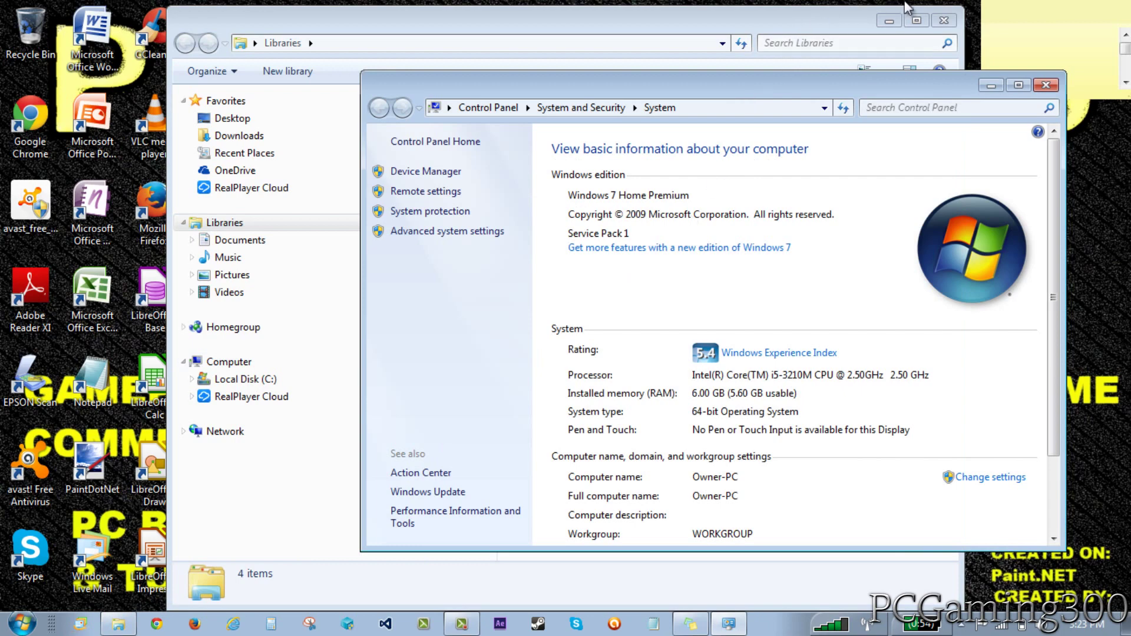
left_click(944, 20)
left_click_drag(905, 81, 790, 44)
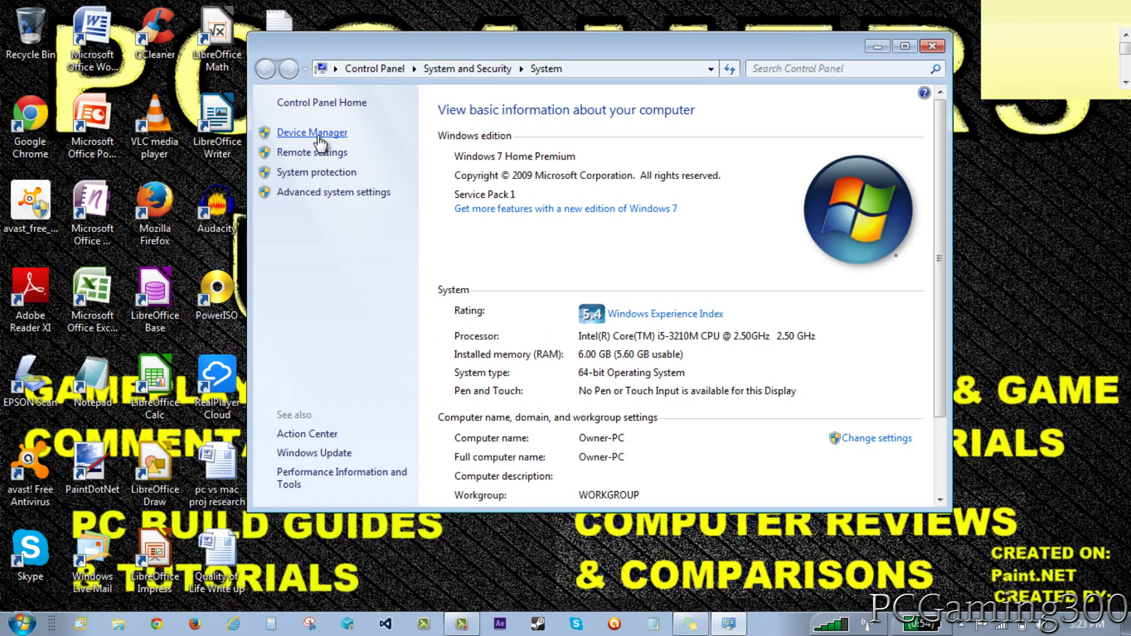
Open the performance settings from the advanced system settings and try Adjust for best performance for the visual effects.
left_click(327, 192)
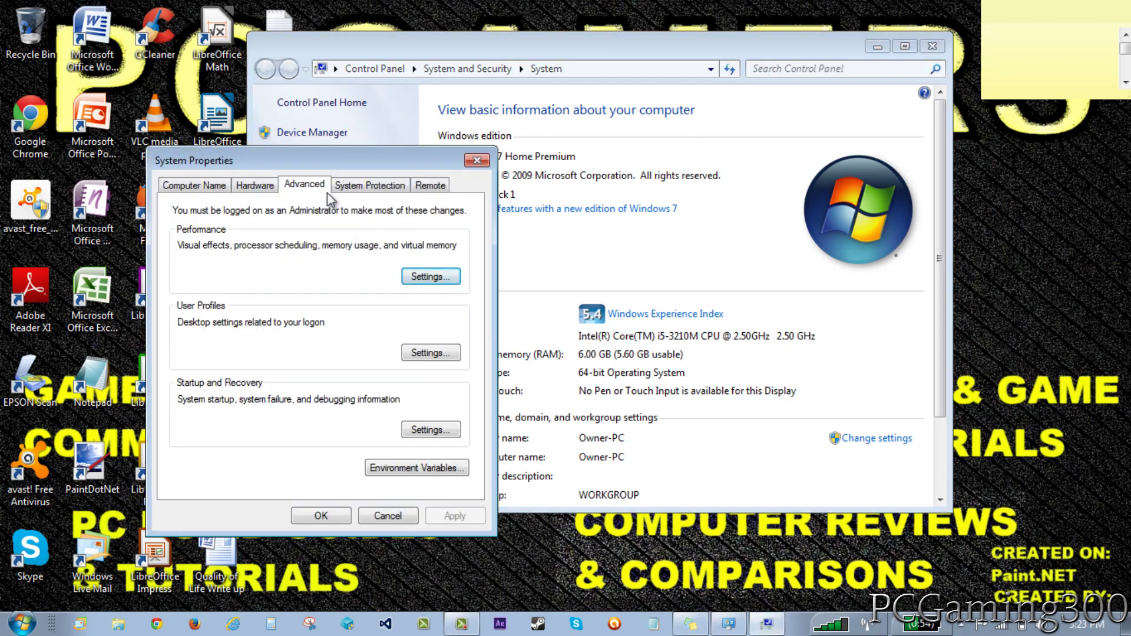
key("Return")
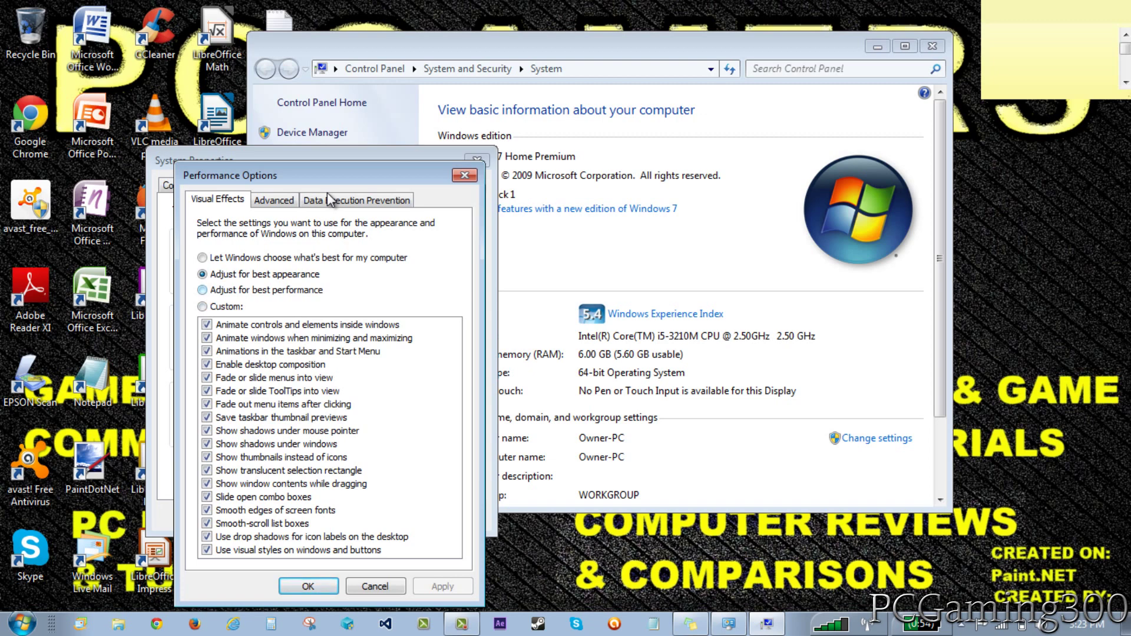
key("Down")
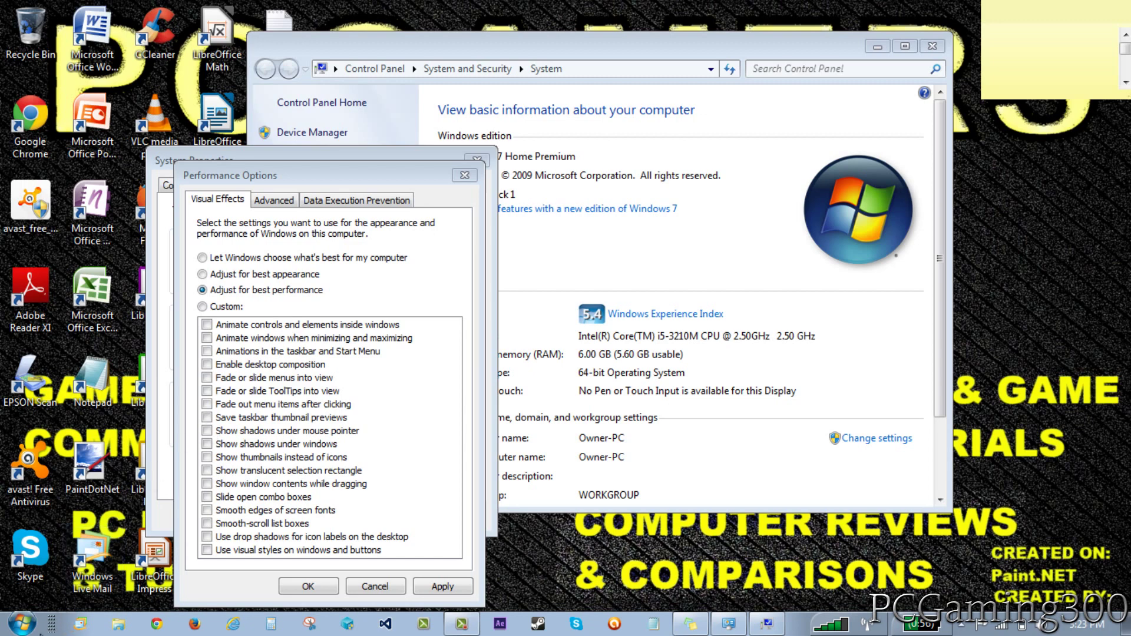
left_click(21, 623)
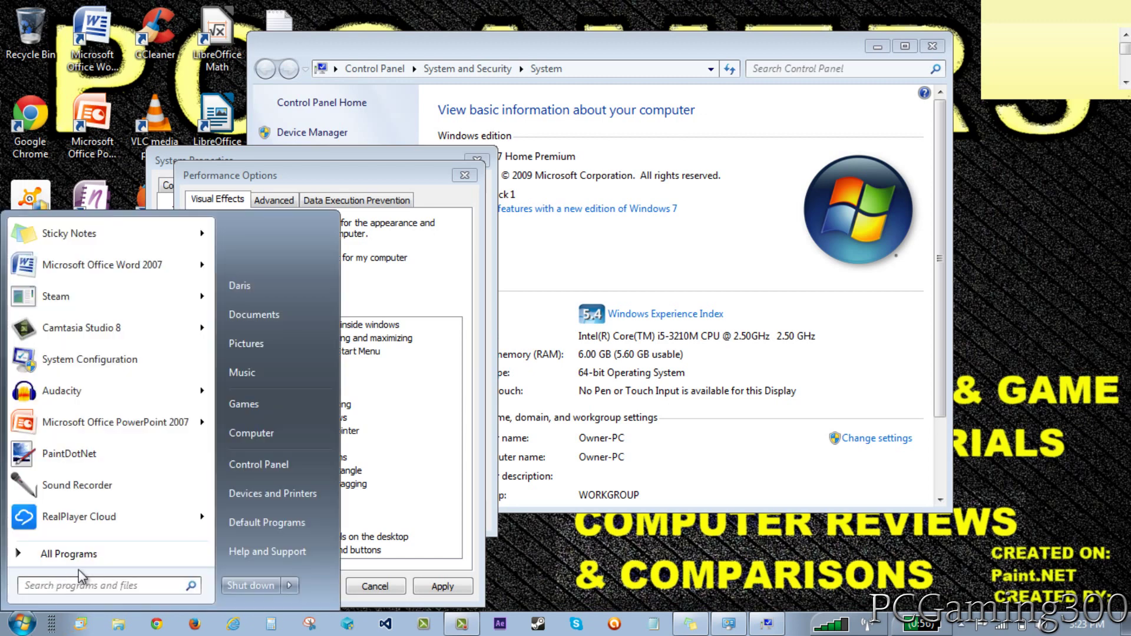
left_click(676, 554)
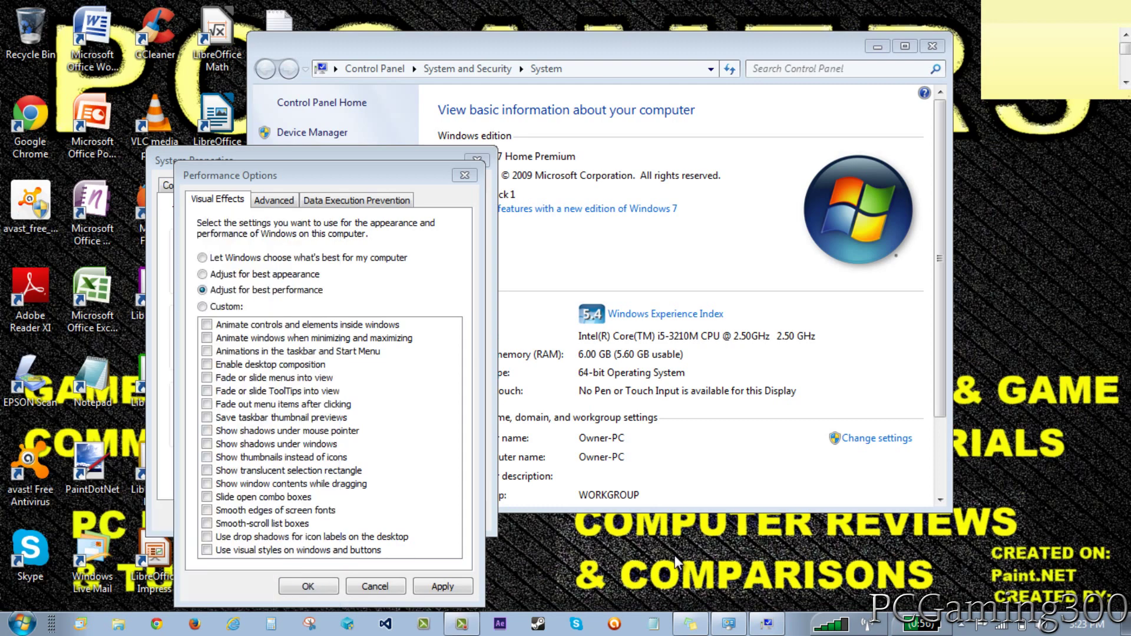
Try the Custom visual effects option, view the processor scheduling and virtual memory settings, and leave both dialogs without applying anything.
left_click(203, 306)
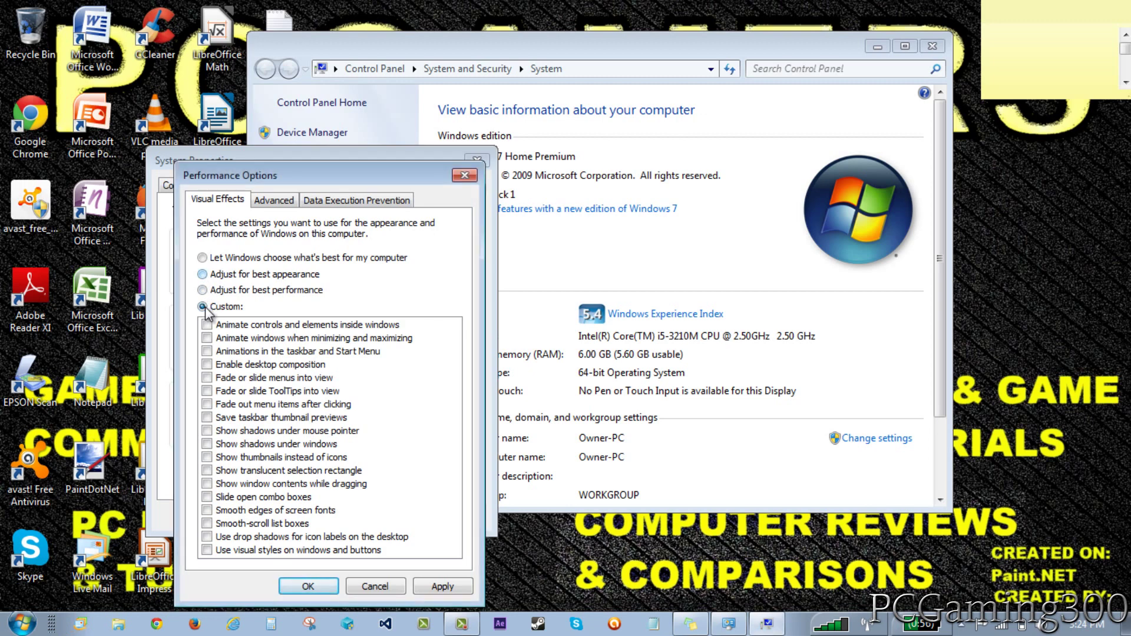
key("Up")
key("Up")
left_click(202, 306)
key("ctrl+Tab")
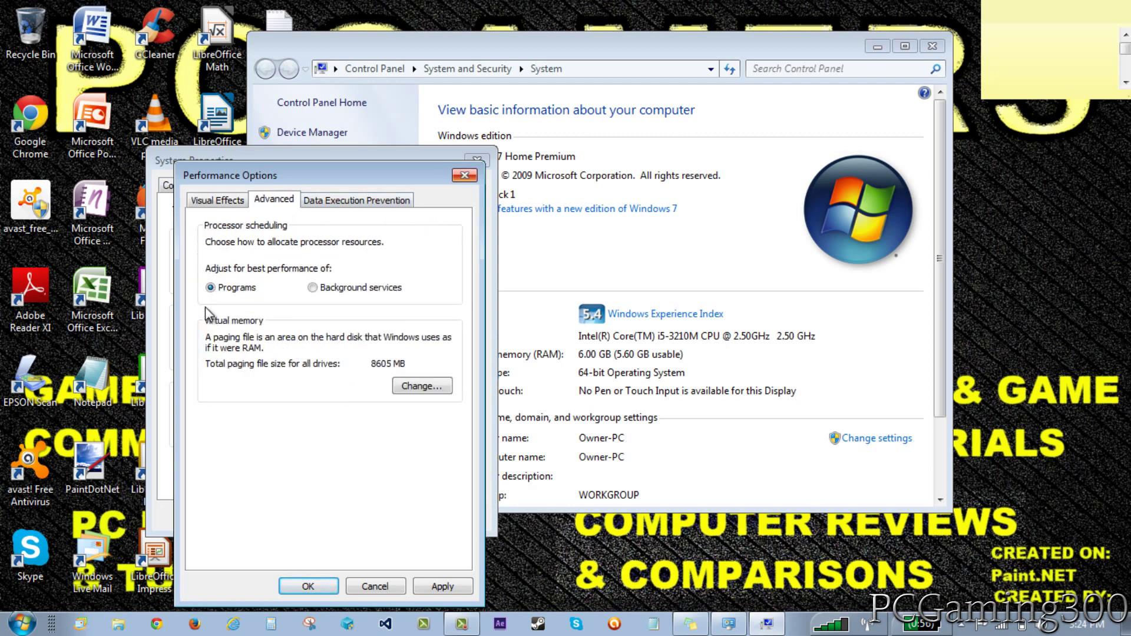
key("Escape")
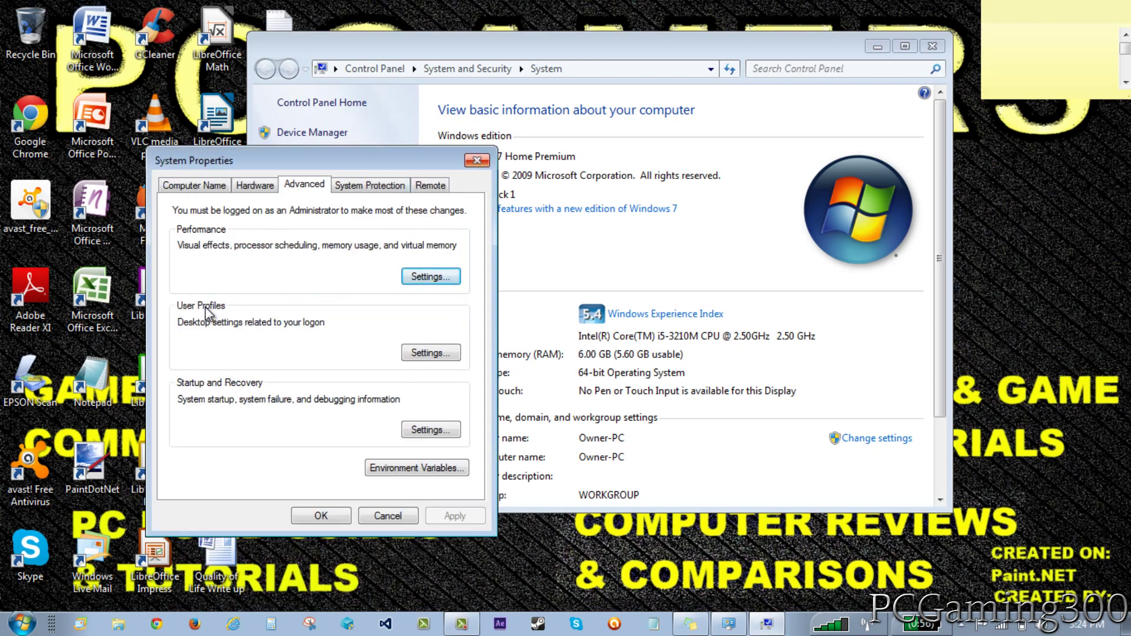
key("Escape")
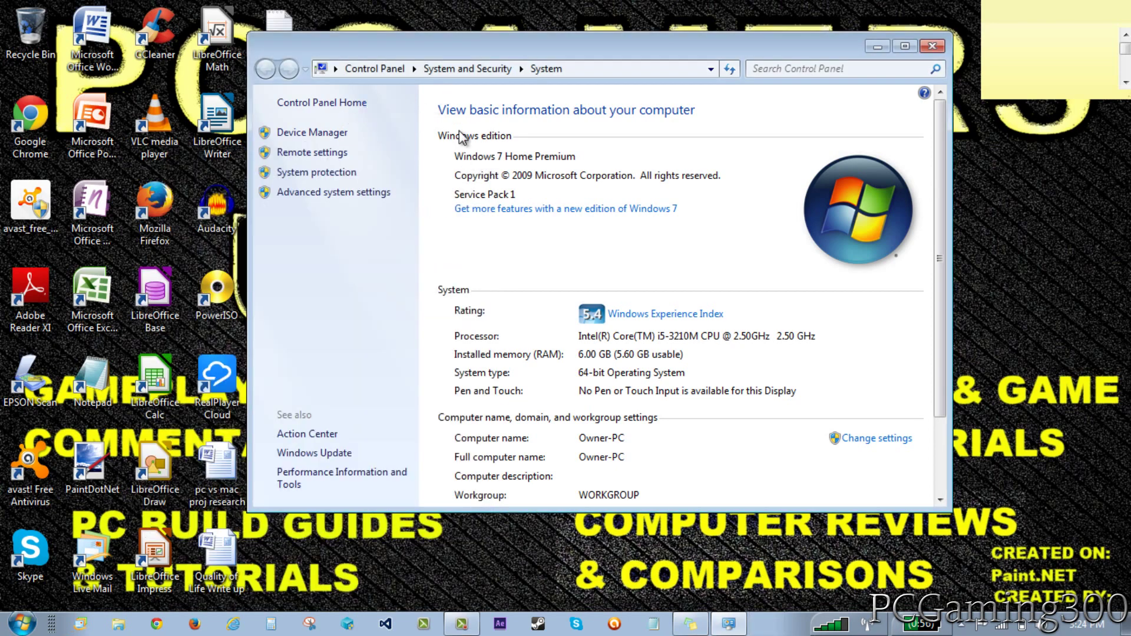
Scan for hardware changes in Device Manager, and close it together with the System window.
left_click(311, 134)
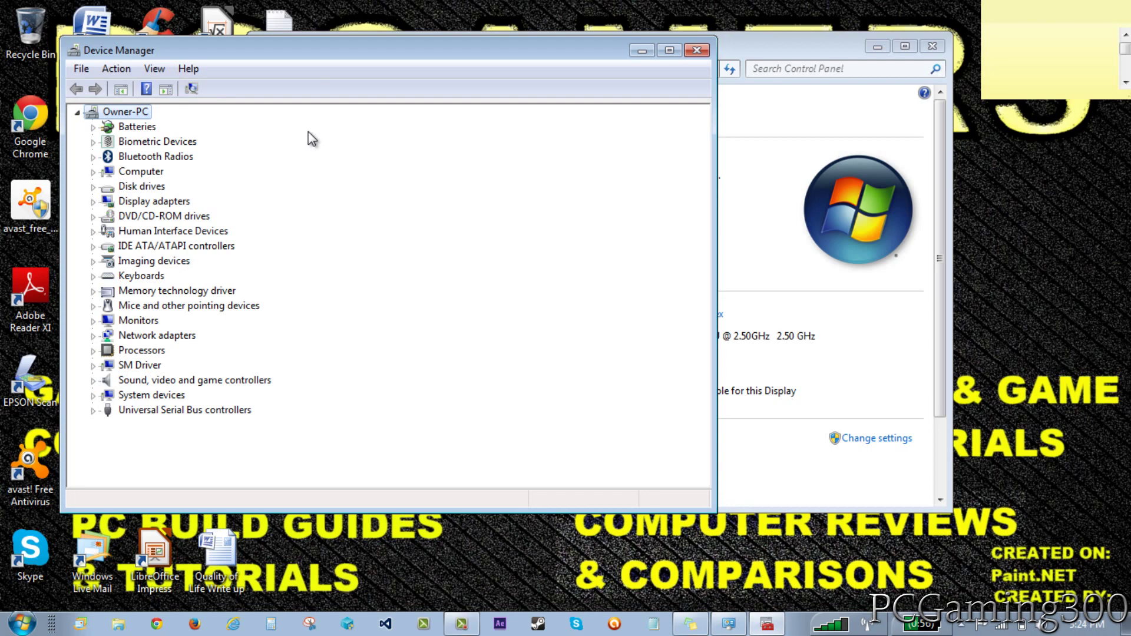
key("alt+a")
key("Down")
key("Up")
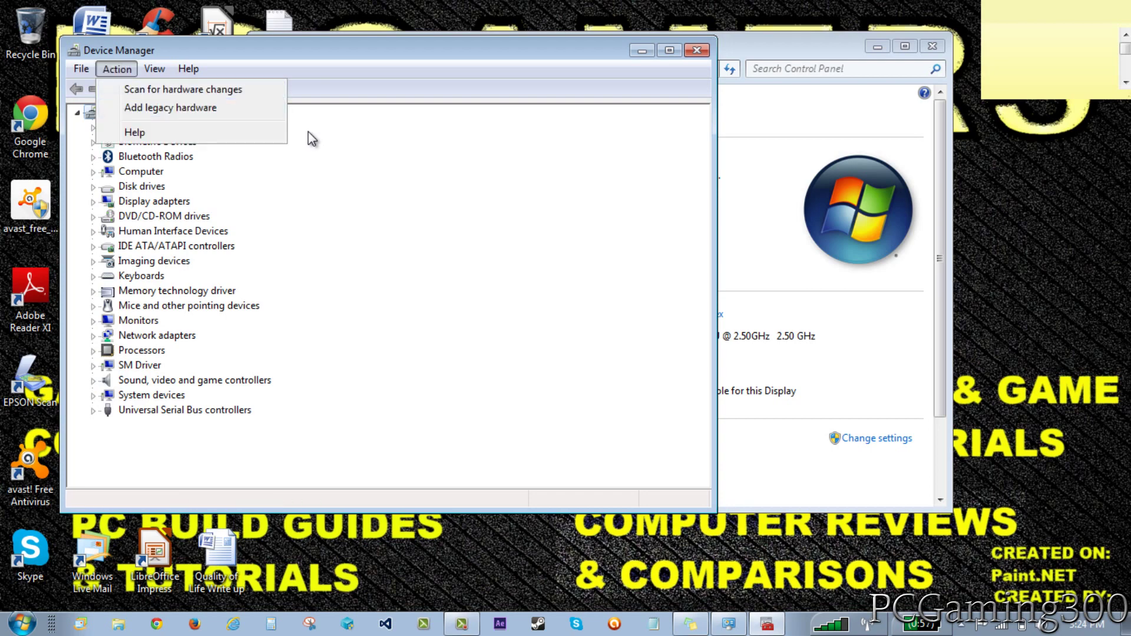
key("Return")
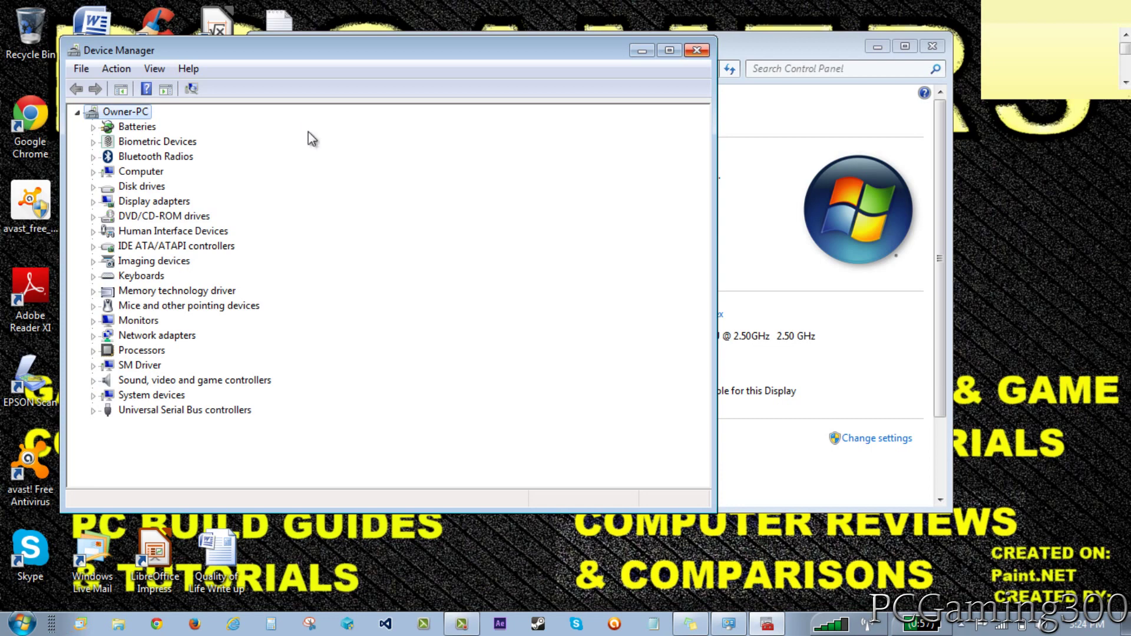
left_click(698, 50)
left_click(932, 46)
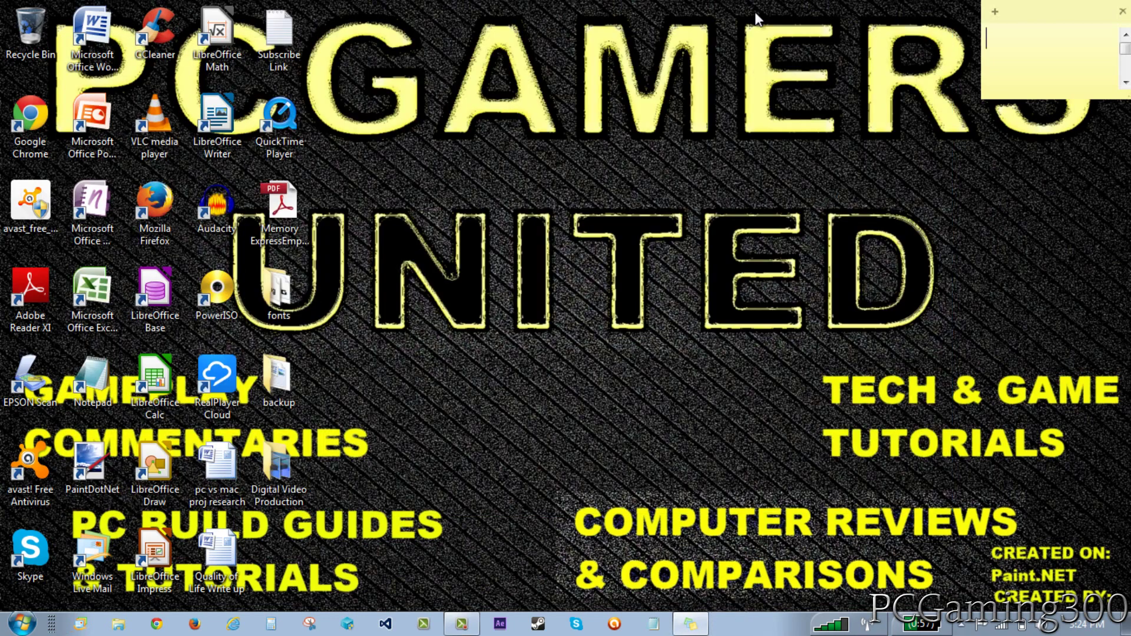